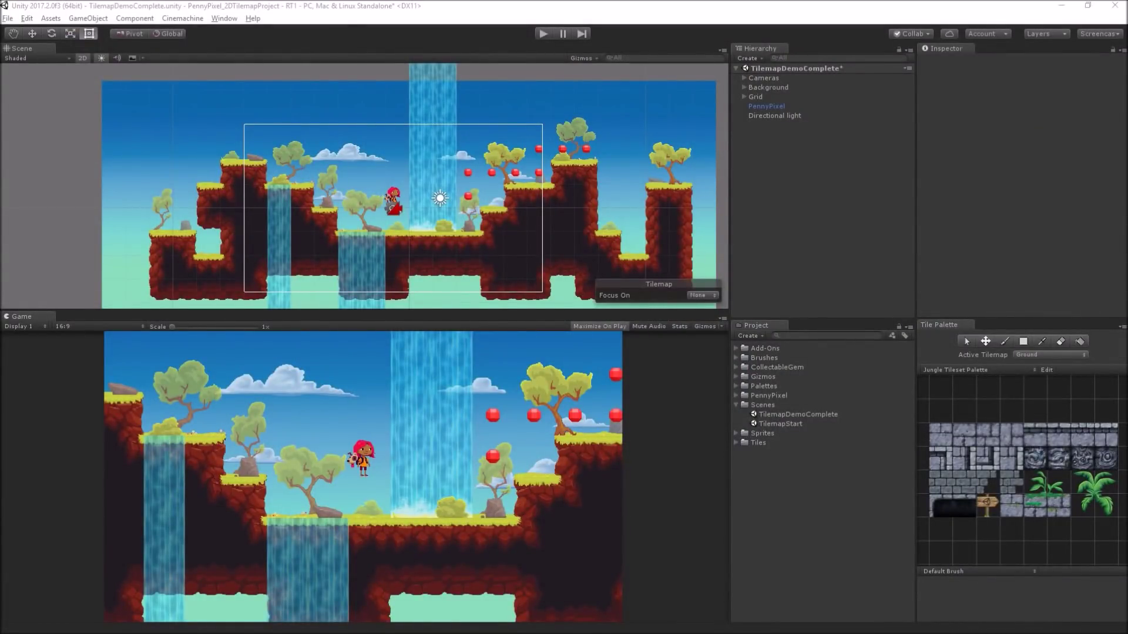
- Open the TilemapStart scene, saving the pending changes to TilemapDemoComplete
{"action": "left_click", "coordinate": [798, 424]}
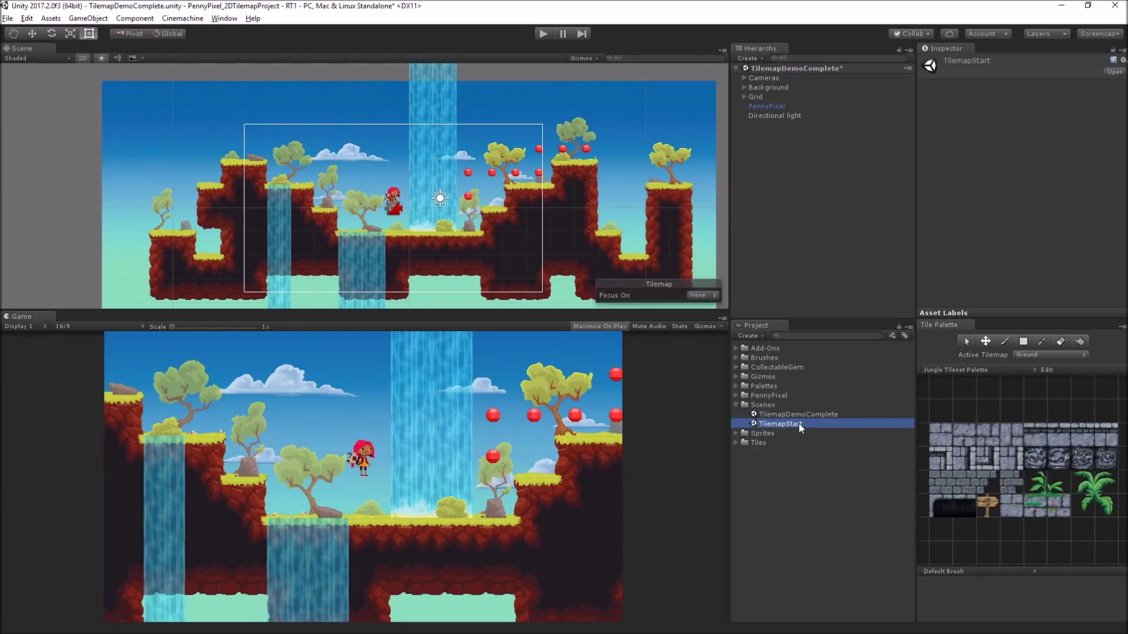
{"action": "double_click", "coordinate": [800, 423]}
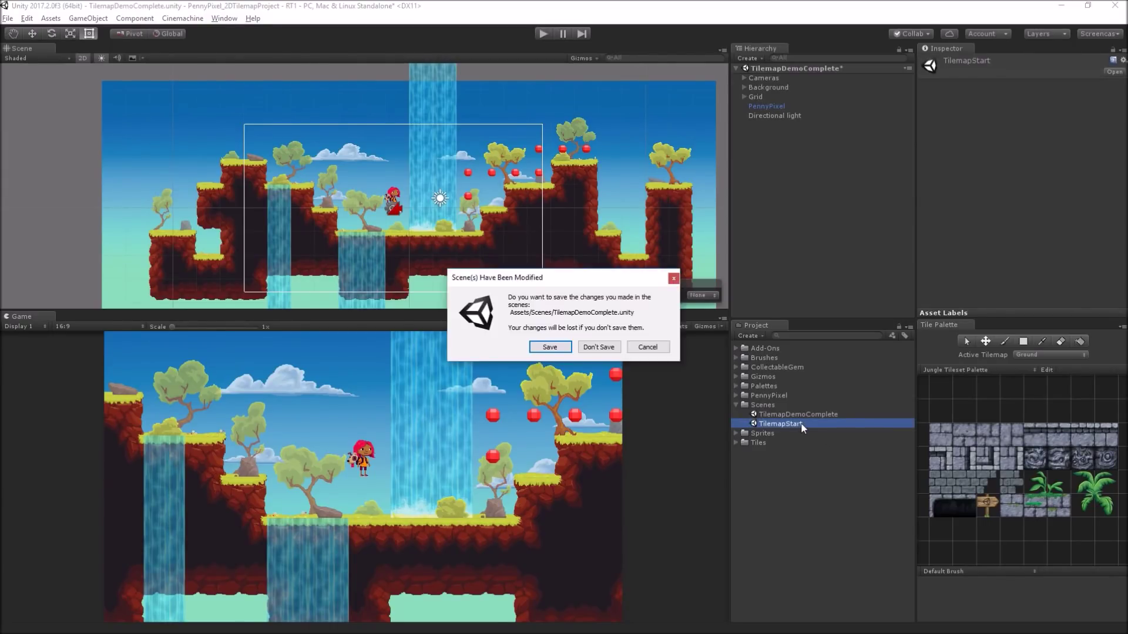
{"action": "left_click", "coordinate": [559, 346]}
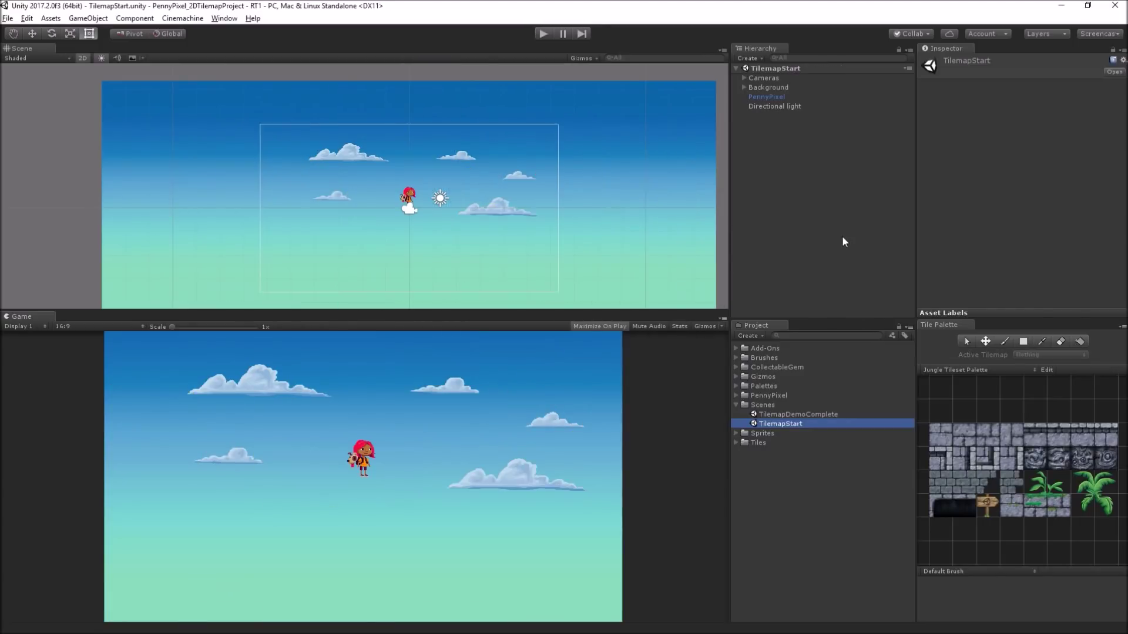
- Toggle the Background object off and back on, and look at its child objects
{"action": "left_click", "coordinate": [768, 88]}
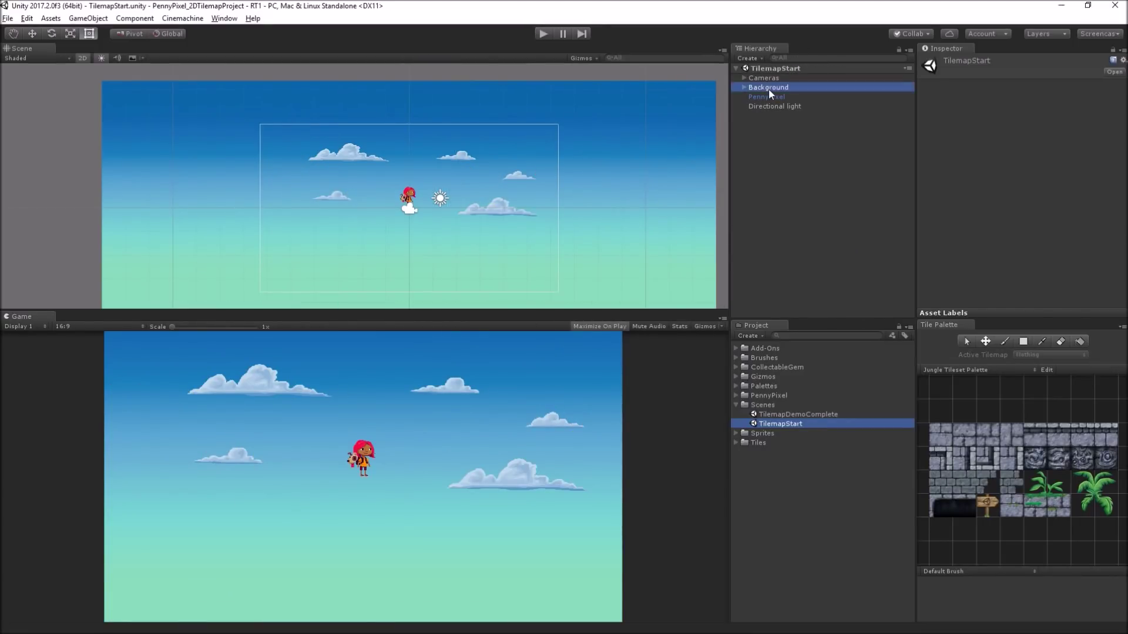
{"action": "left_click", "coordinate": [945, 62]}
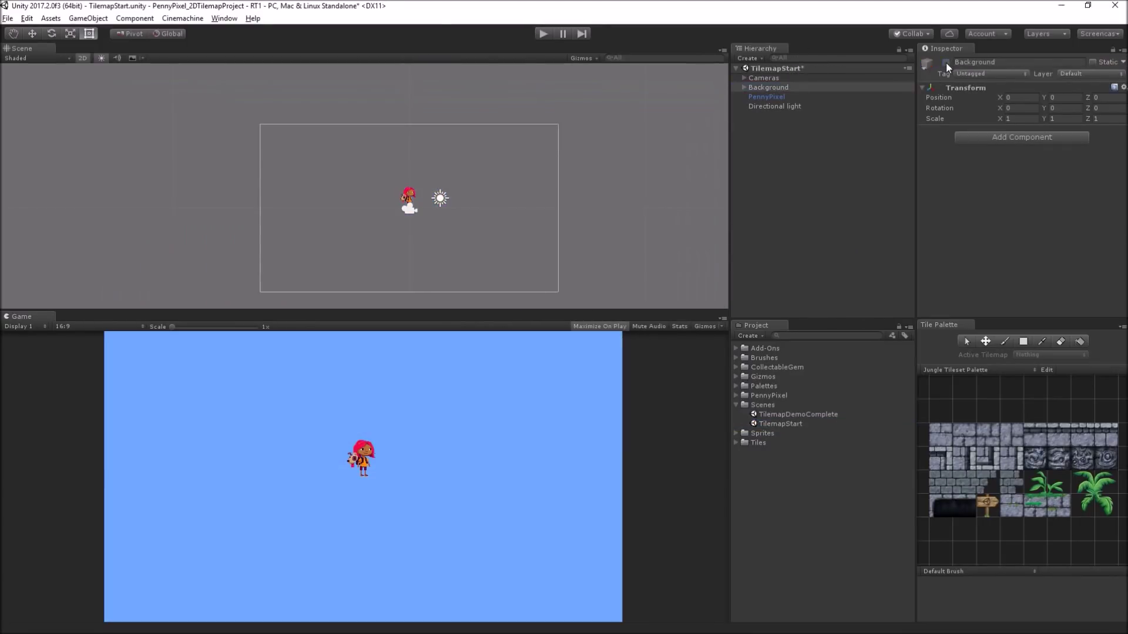
{"action": "left_click", "coordinate": [946, 62]}
{"action": "left_click", "coordinate": [743, 87]}
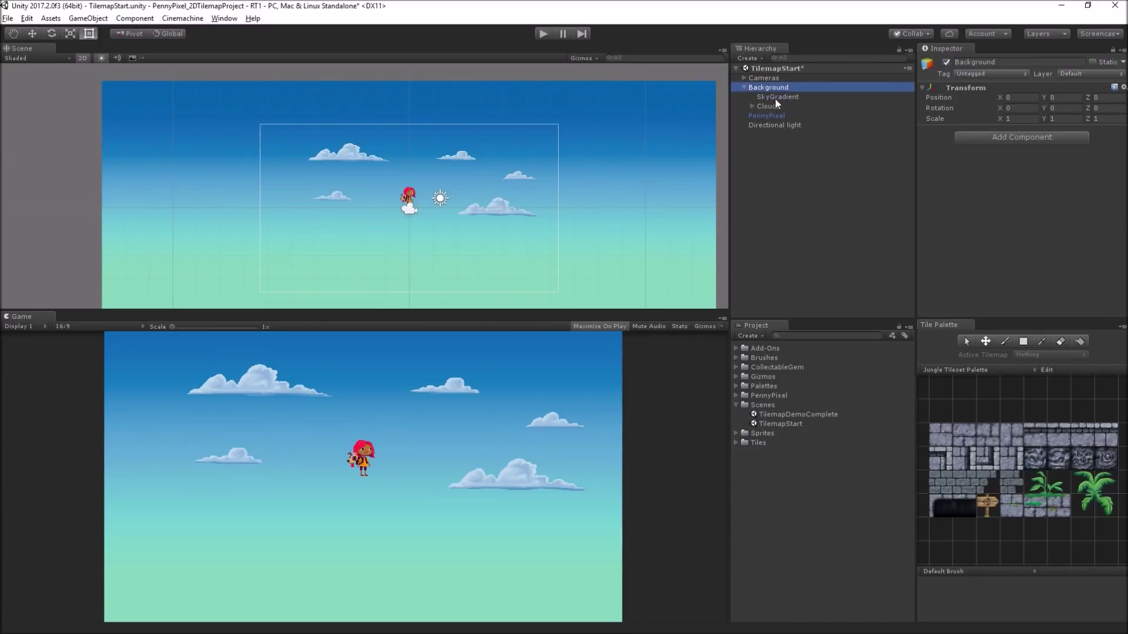
{"action": "left_click", "coordinate": [745, 87]}
- Examine the components of PennyPixel, from the Sprite Renderer down to the Player Platformer Controller script
{"action": "left_click", "coordinate": [760, 97]}
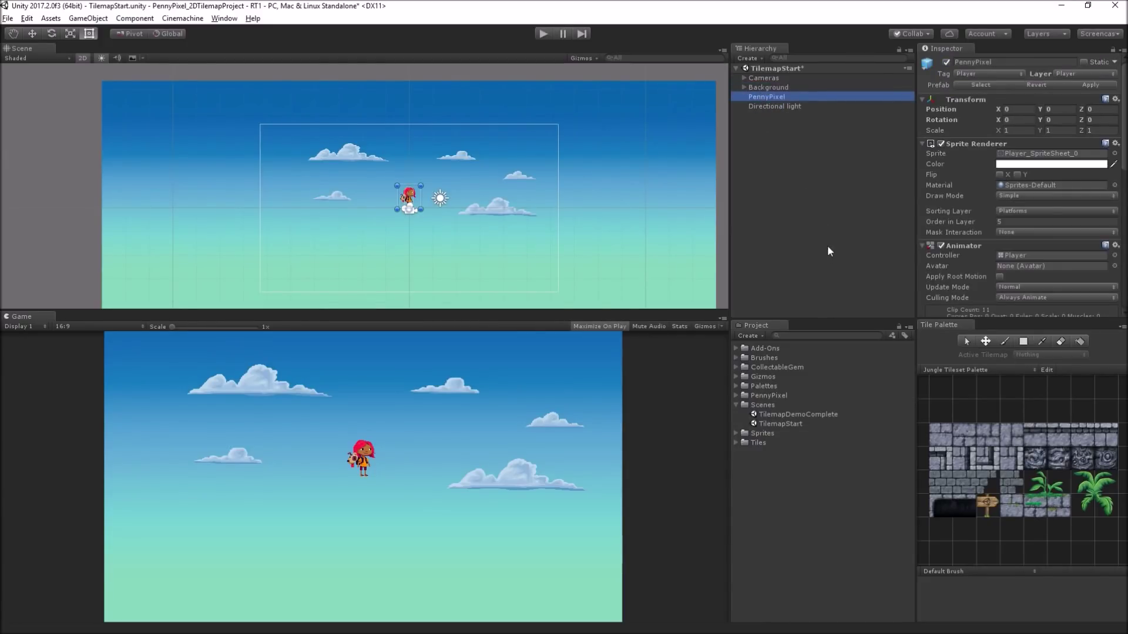
{"action": "scroll", "coordinate": [1038, 132], "scroll_direction": "down", "scroll_amount": 8}
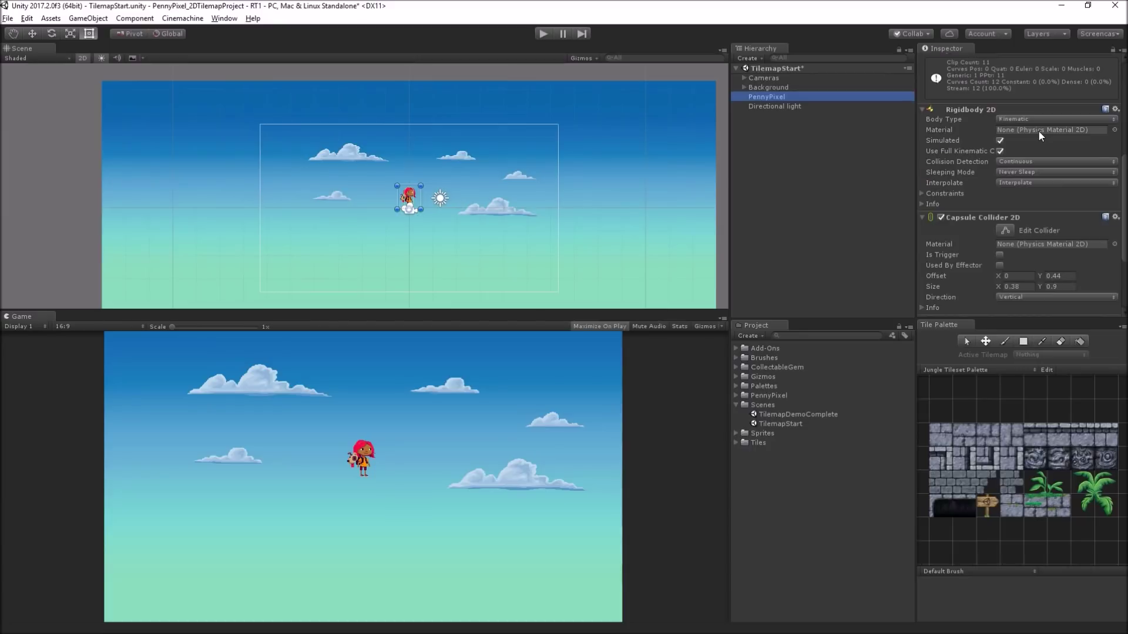
{"action": "scroll", "coordinate": [1039, 130], "scroll_direction": "down", "scroll_amount": 6}
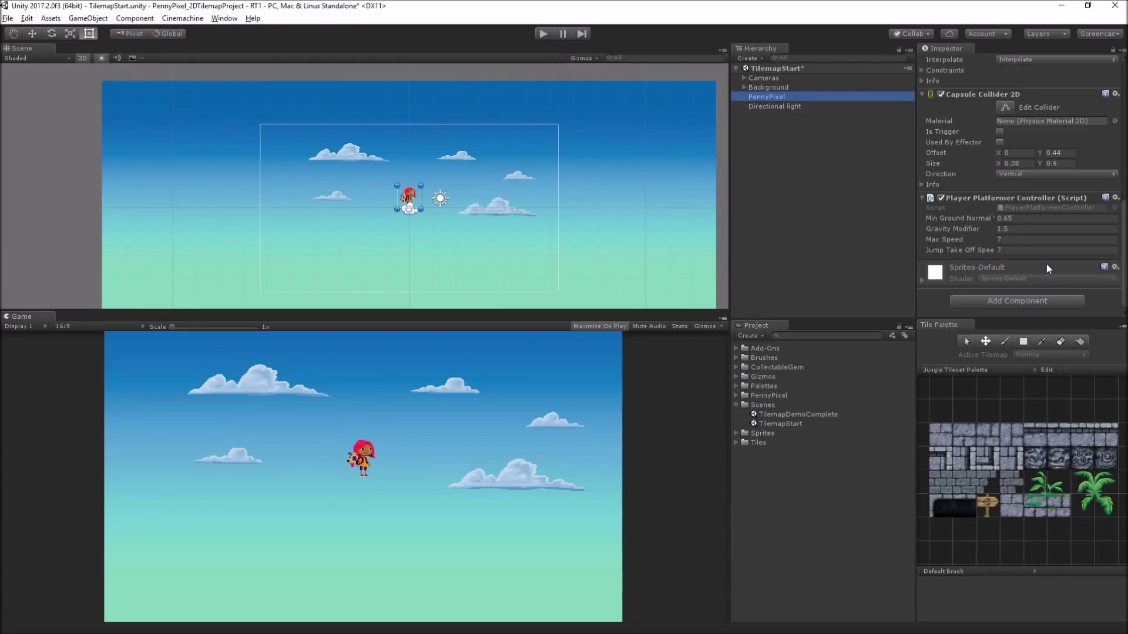
{"action": "scroll", "coordinate": [1046, 263], "scroll_direction": "up", "scroll_amount": 10}
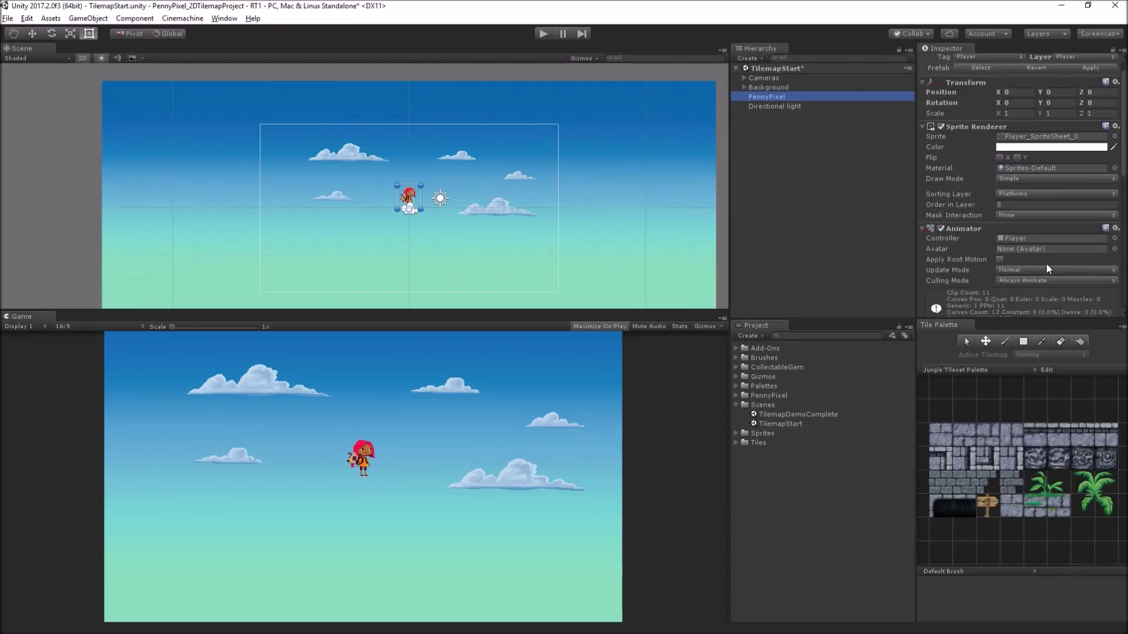
{"action": "scroll", "coordinate": [1047, 267], "scroll_direction": "up", "scroll_amount": 1}
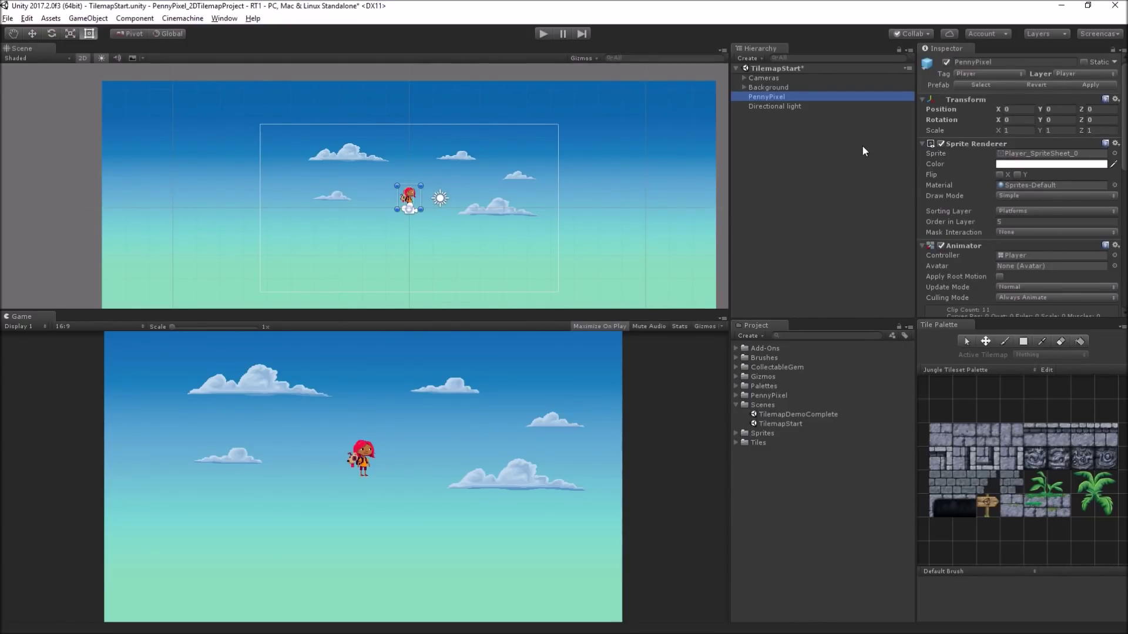
- Bring up the Tile Palette window
{"action": "left_click", "coordinate": [946, 327]}
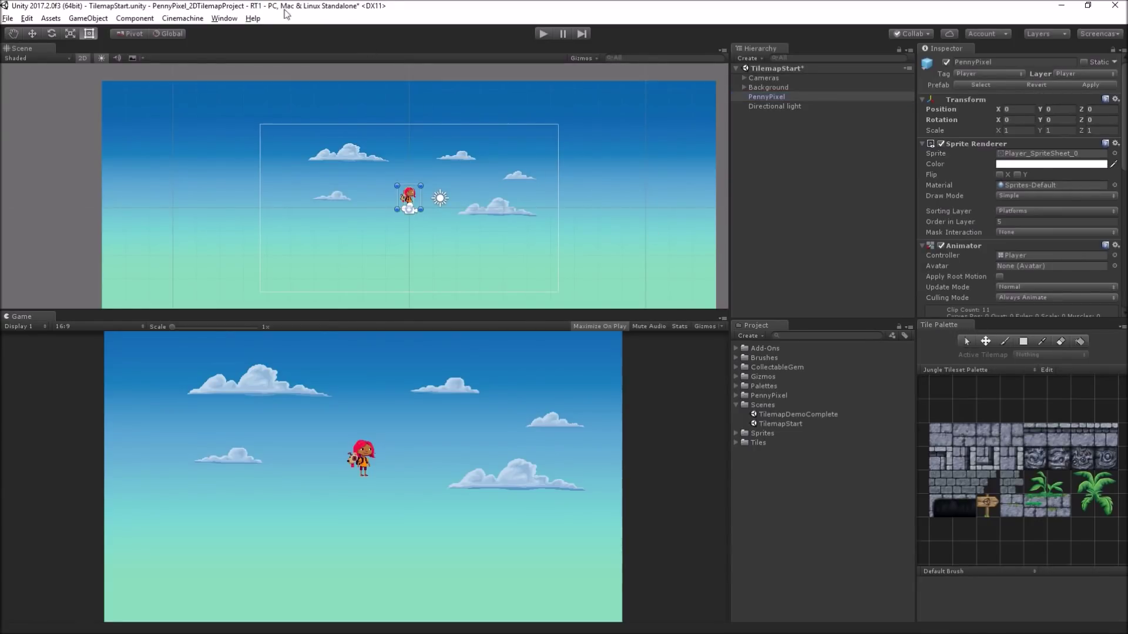
{"action": "left_click", "coordinate": [224, 18]}
{"action": "left_click", "coordinate": [293, 300]}
- Create a new 2D Tilemap object at the root of the scene hierarchy
{"action": "left_click", "coordinate": [777, 150]}
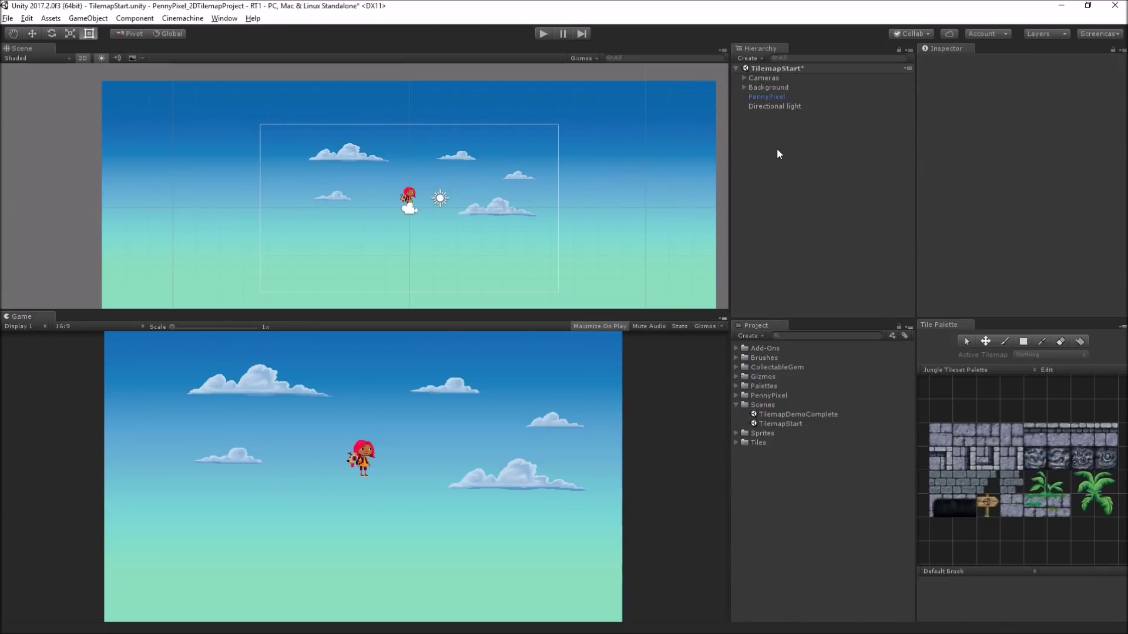
{"action": "right_click", "coordinate": [773, 131]}
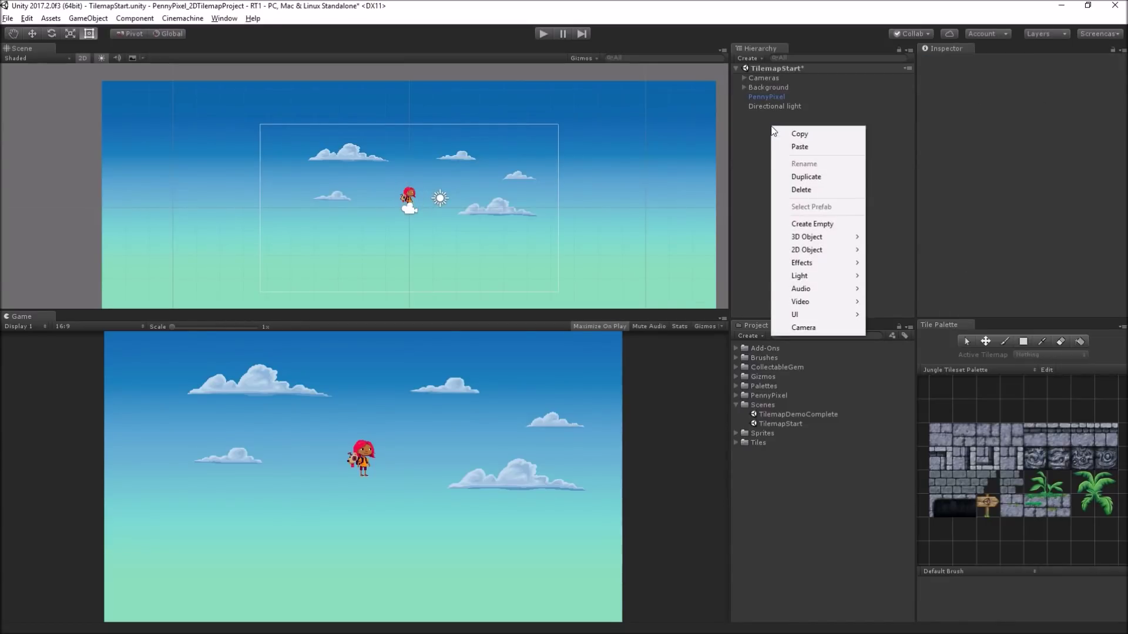
{"action": "mouse_move", "coordinate": [846, 249]}
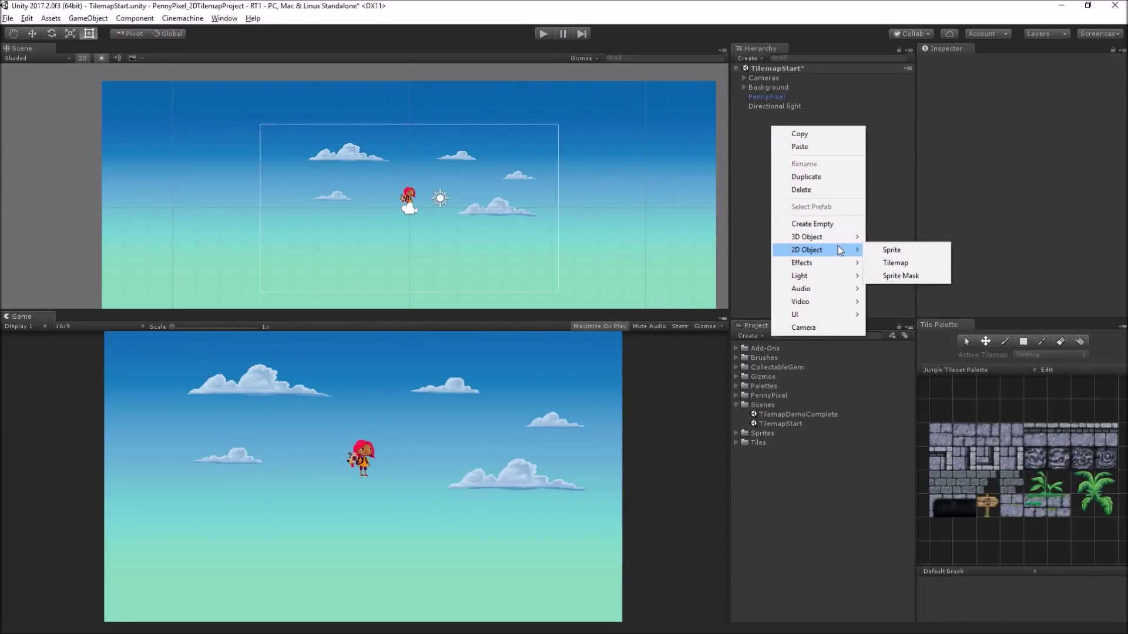
{"action": "left_click", "coordinate": [934, 263]}
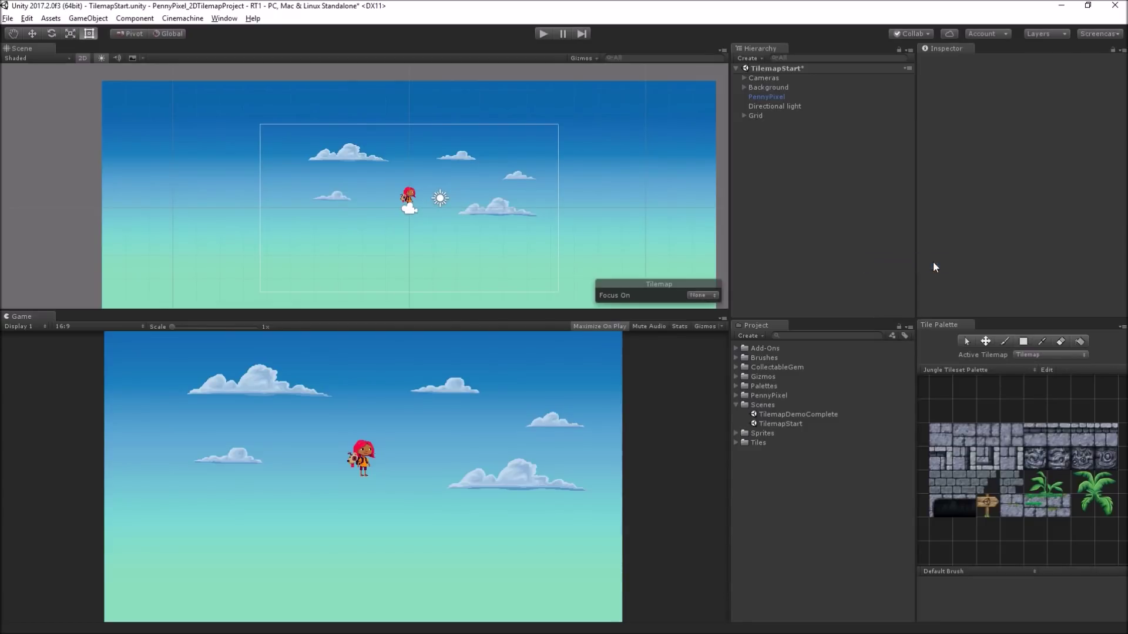
- Expand the new Grid object and inspect the components of the Grid and its child Tilemap
{"action": "left_click", "coordinate": [766, 116]}
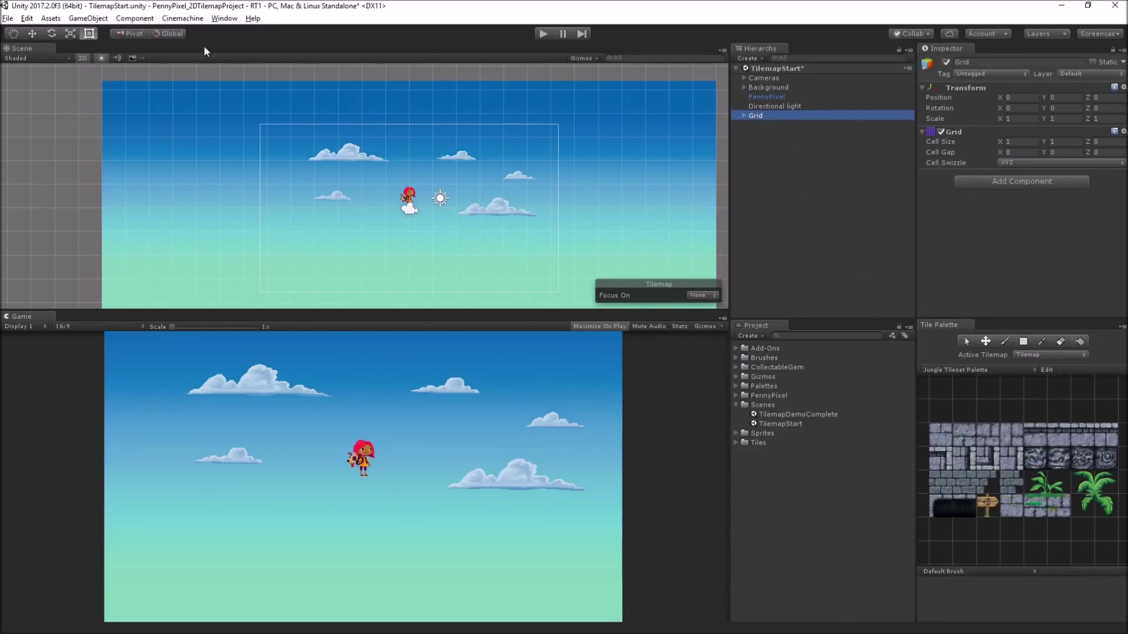
{"action": "left_click", "coordinate": [744, 116]}
{"action": "left_click", "coordinate": [787, 125]}
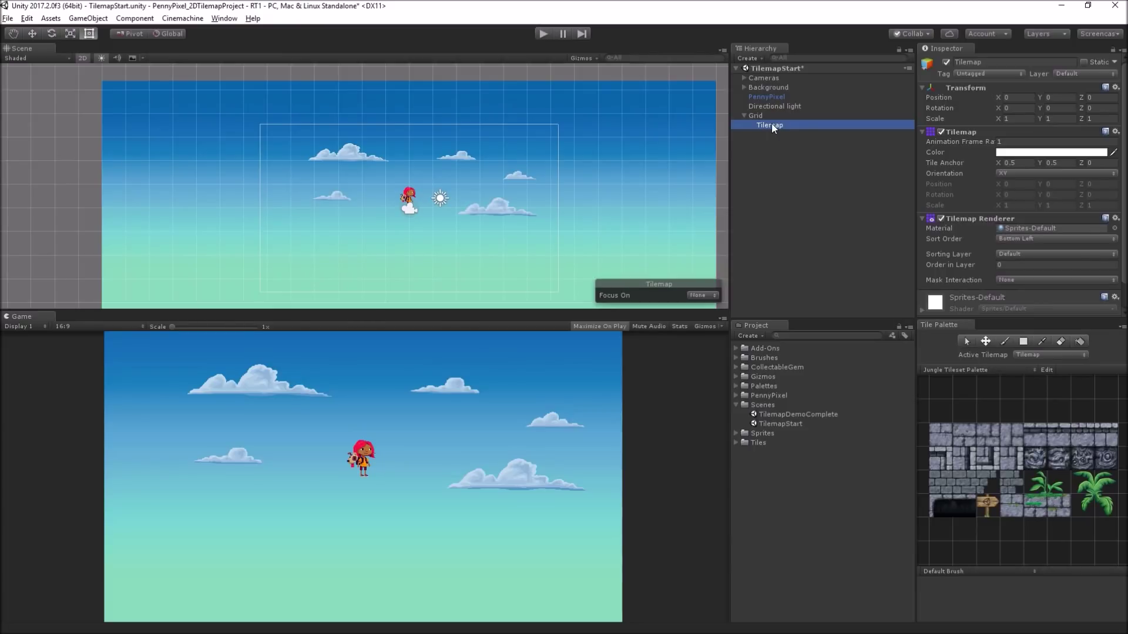
- Try an X cell size of 1.07 on the Grid and reset it to 1
{"action": "left_click", "coordinate": [821, 116]}
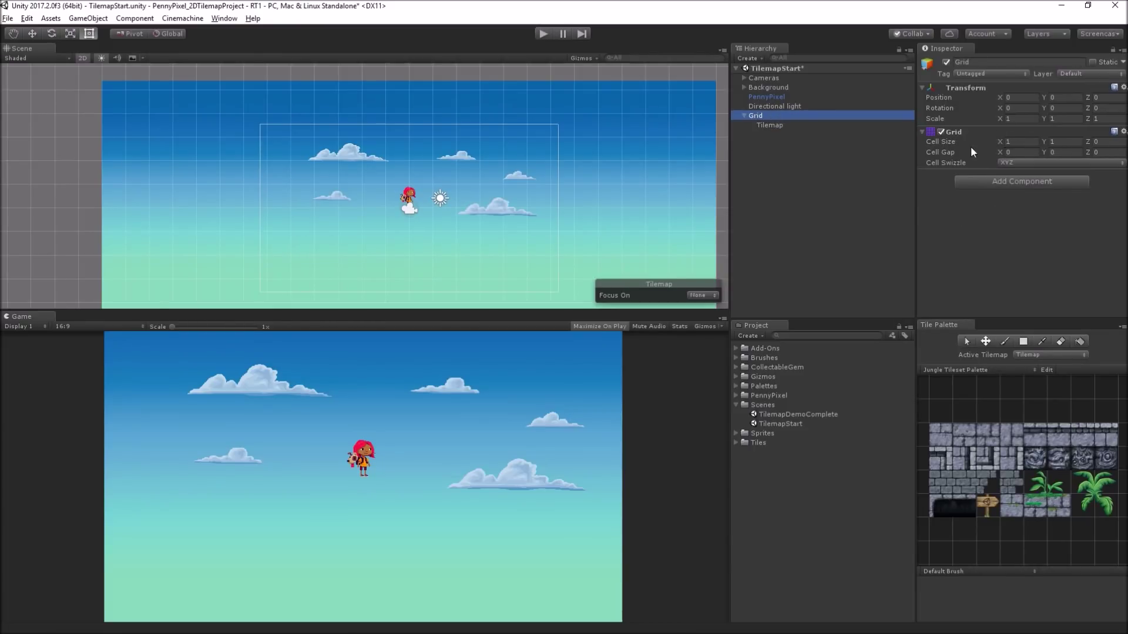
{"action": "left_click_drag", "start_coordinate": [999, 141], "coordinate": [1005, 146]}
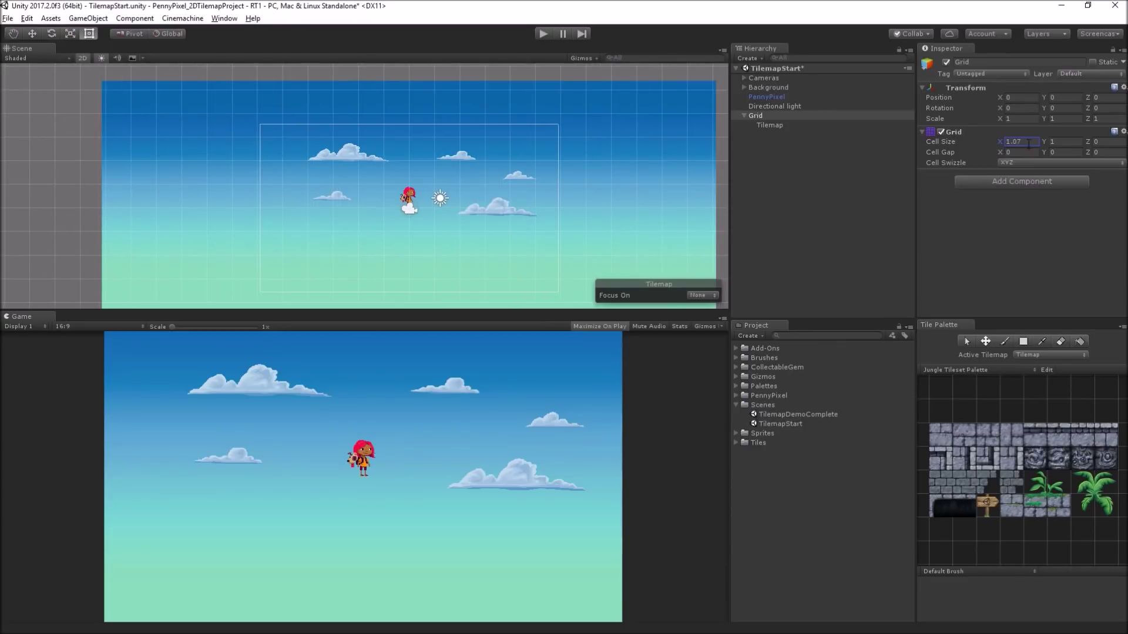
{"action": "left_click", "coordinate": [1028, 142]}
{"action": "type", "text": "1"}
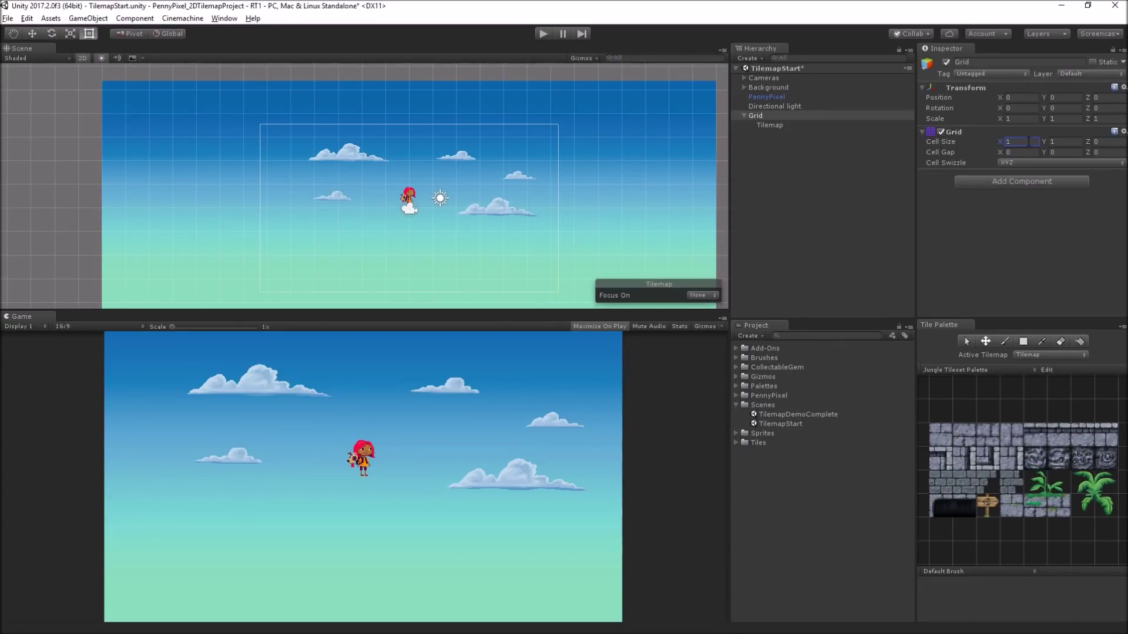
{"action": "key", "text": "Return"}
- Review the Grid's Cell Gap setting and the available Cell Swizzle options
{"action": "left_click", "coordinate": [942, 153]}
{"action": "left_click", "coordinate": [947, 163]}
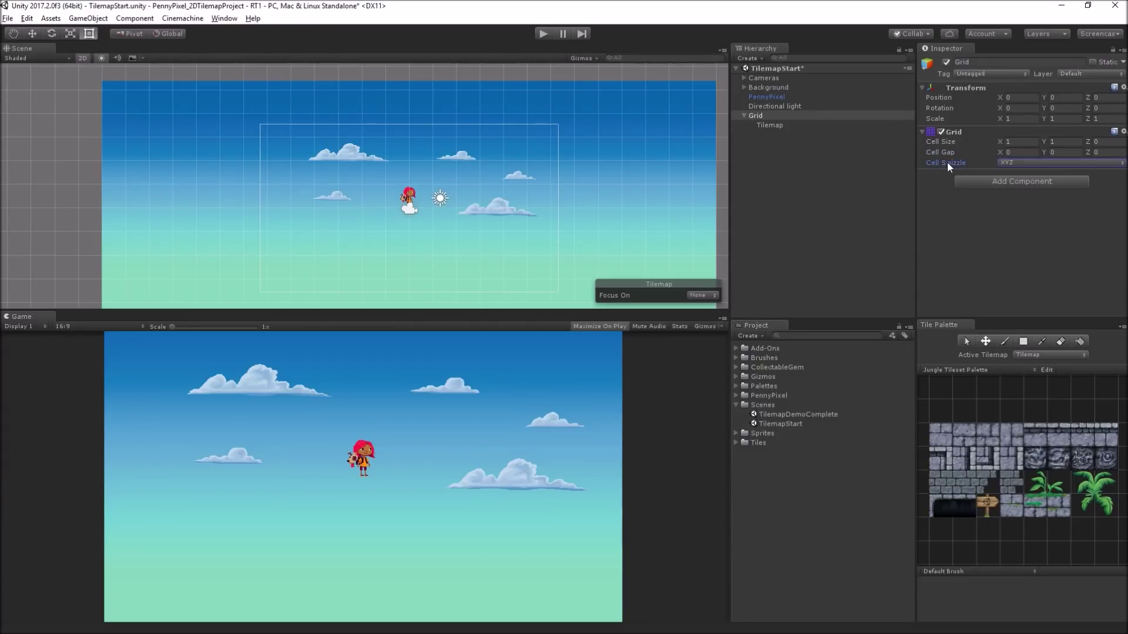
{"action": "left_click", "coordinate": [1026, 164]}
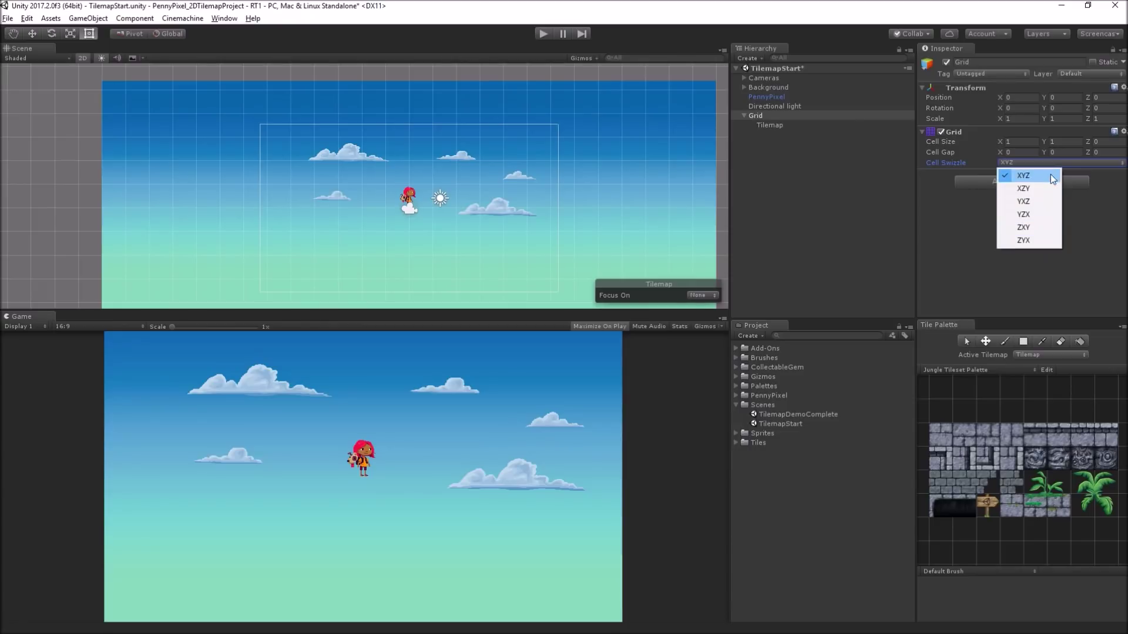
{"action": "left_click", "coordinate": [956, 233]}
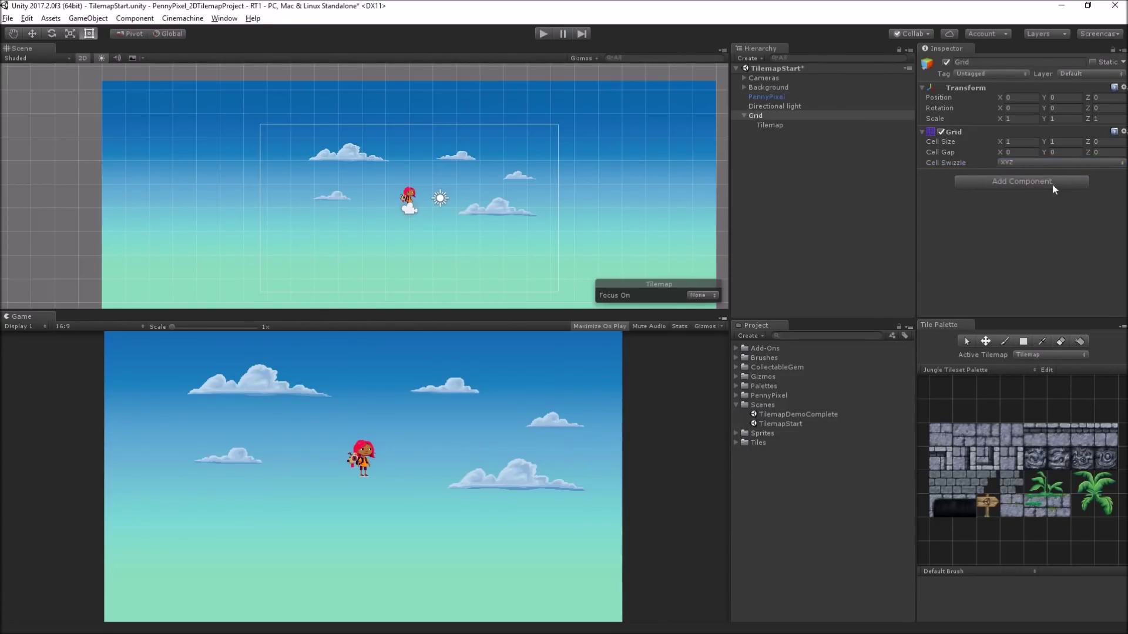
- Rename the Tilemap object under the Grid to Platforms
{"action": "left_click", "coordinate": [784, 124]}
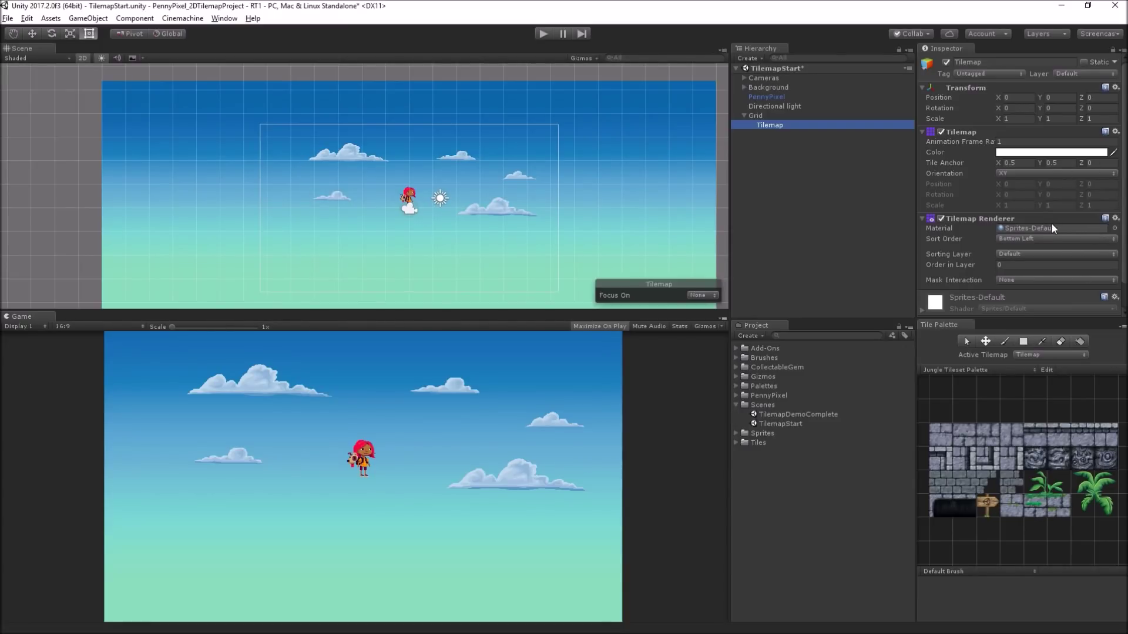
{"action": "left_click", "coordinate": [988, 62]}
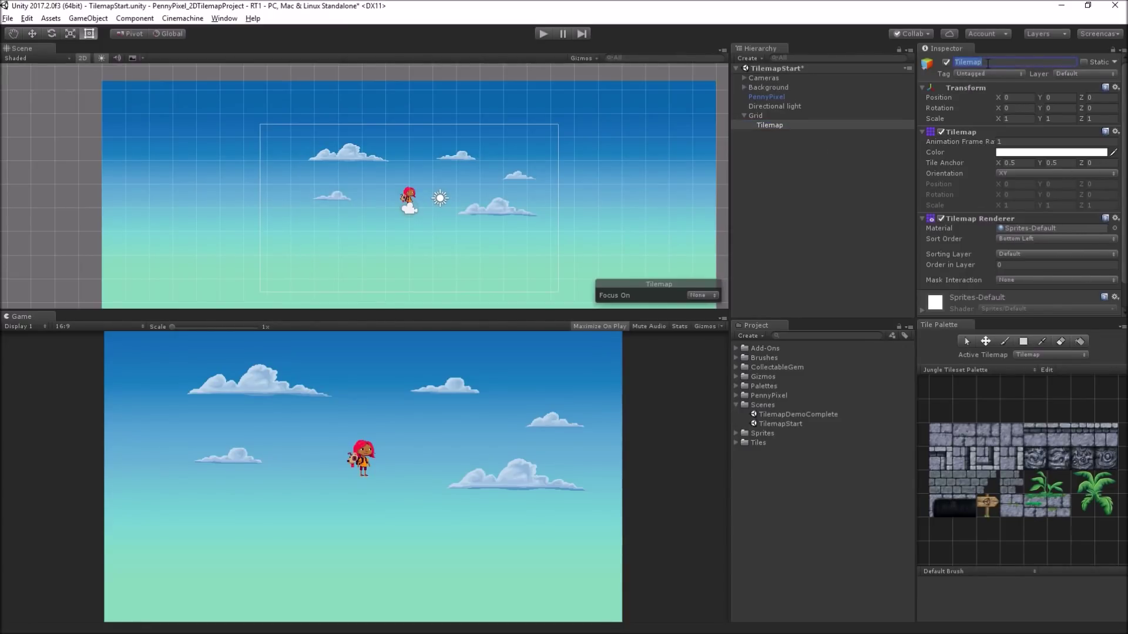
{"action": "type", "text": "Platforms"}
{"action": "key", "text": "Return"}
- Switch to the Grass Platform Palette and paint a seven-tile row of the top-middle grass tile beneath the character
{"action": "left_click", "coordinate": [992, 368]}
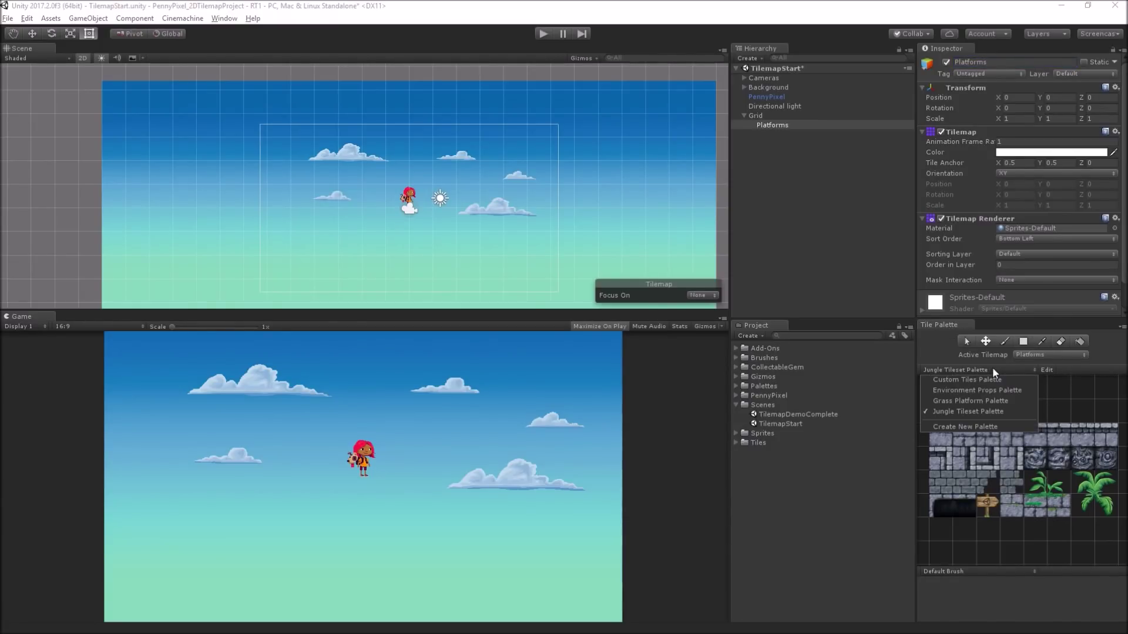
{"action": "left_click", "coordinate": [1025, 400]}
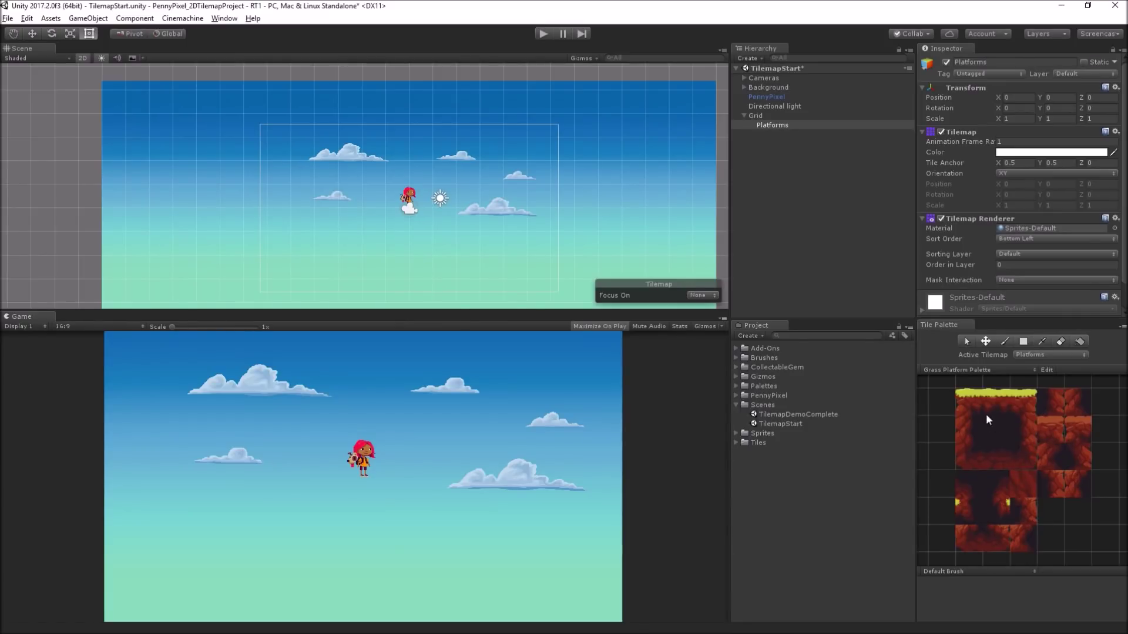
{"action": "left_click", "coordinate": [996, 402]}
{"action": "left_click", "coordinate": [1011, 343]}
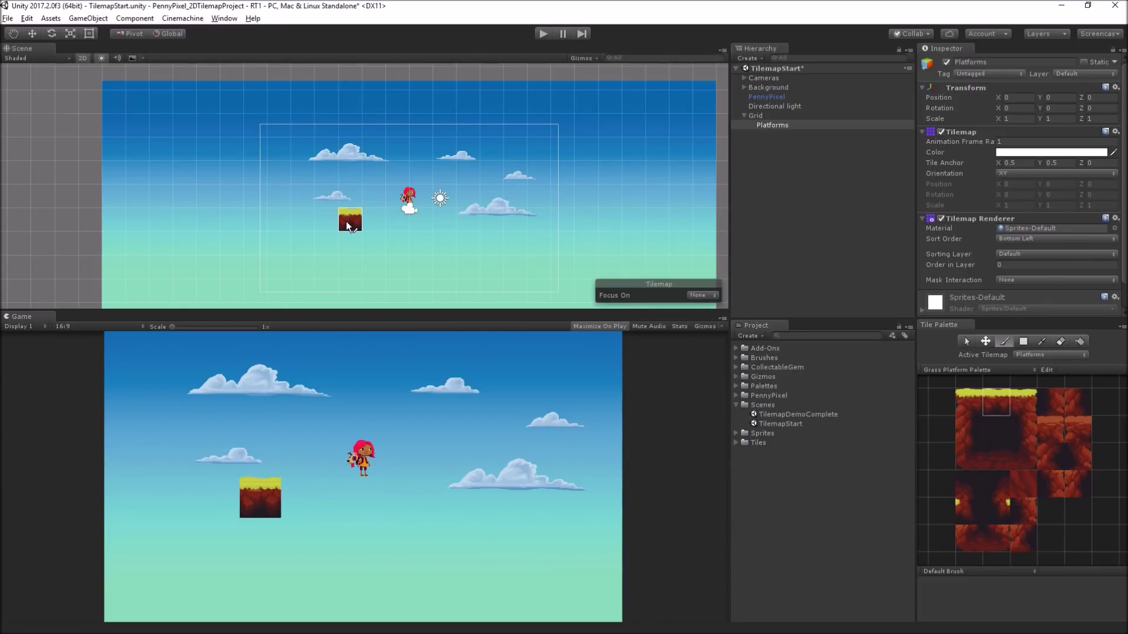
{"action": "left_click_drag", "start_coordinate": [351, 225], "coordinate": [493, 226]}
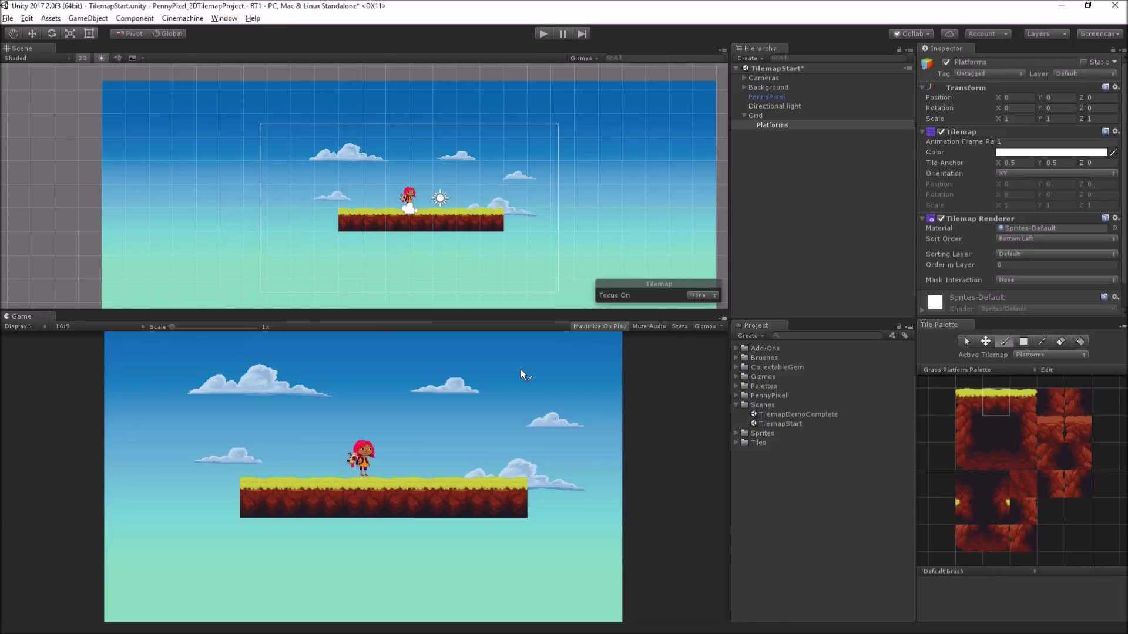
- Cap the grass row with the top-left corner tile on its left end and the top-right corner tile on its right end
{"action": "left_click", "coordinate": [973, 395]}
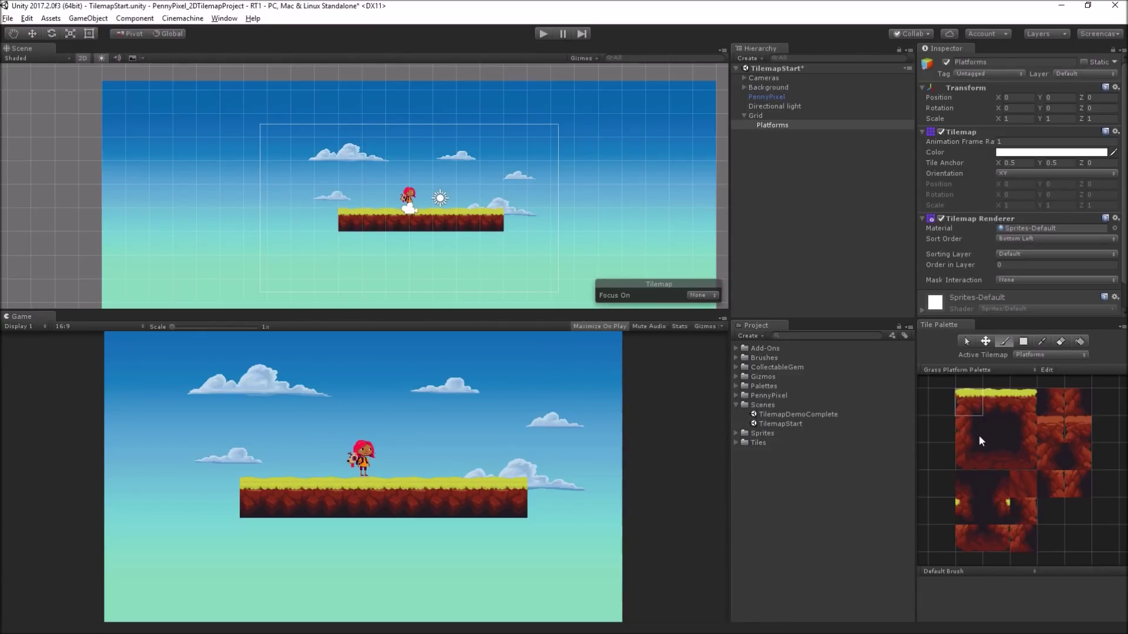
{"action": "left_click", "coordinate": [327, 224]}
{"action": "left_click", "coordinate": [1021, 400]}
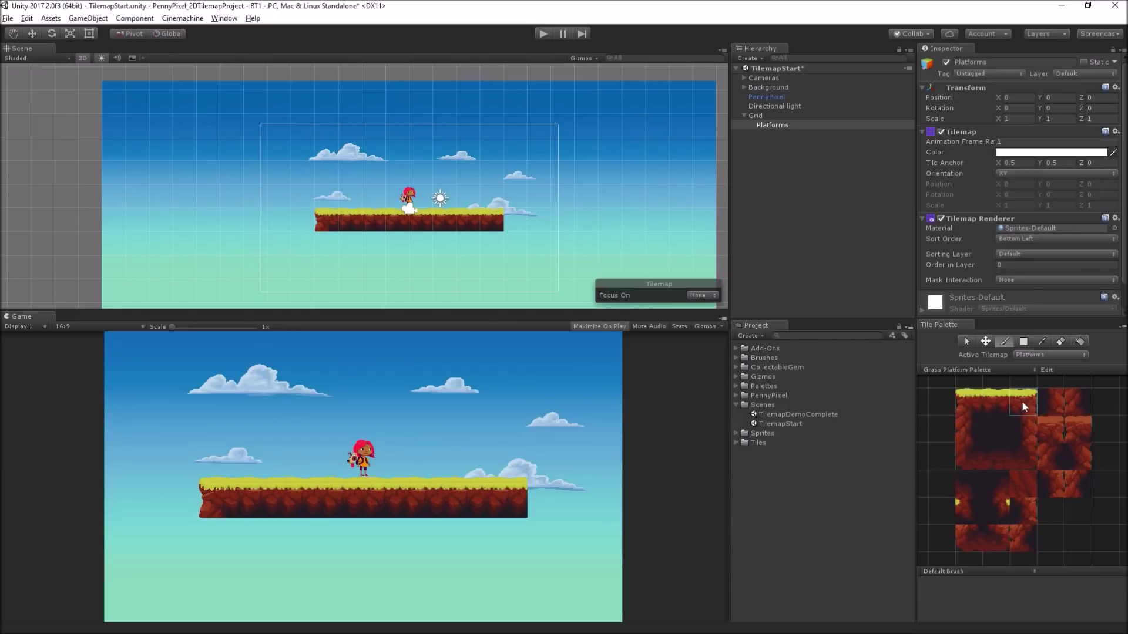
{"action": "left_click", "coordinate": [519, 223]}
- Paint a seven-tile row of the dark centre tile under the grass and close its right end with the right-wall tile
{"action": "left_click", "coordinate": [997, 428]}
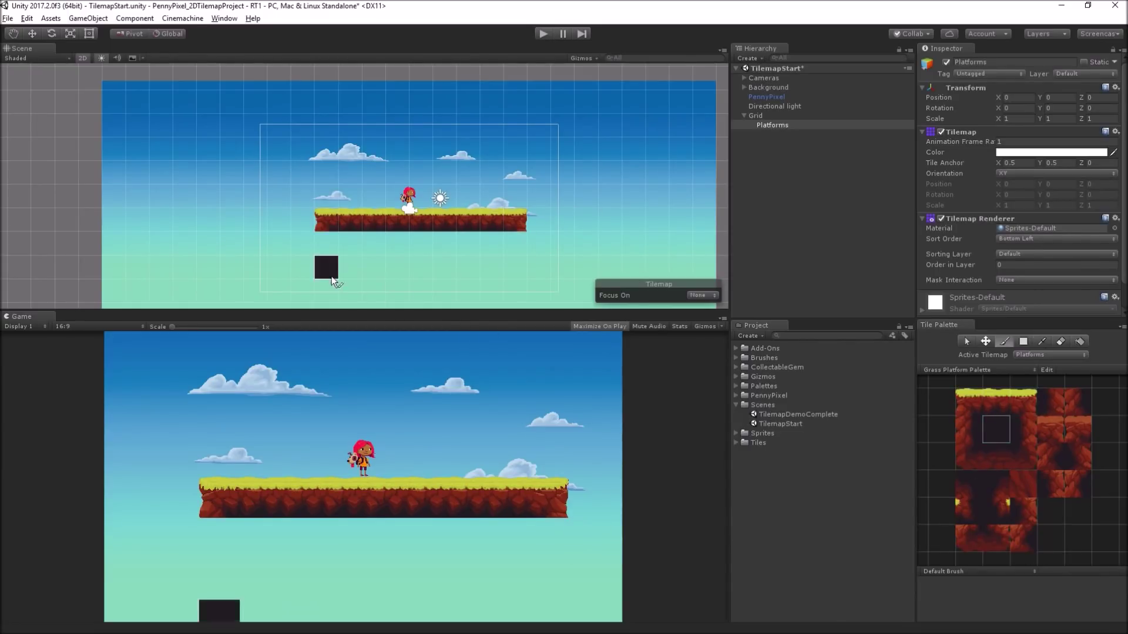
{"action": "left_click_drag", "start_coordinate": [350, 239], "coordinate": [491, 243]}
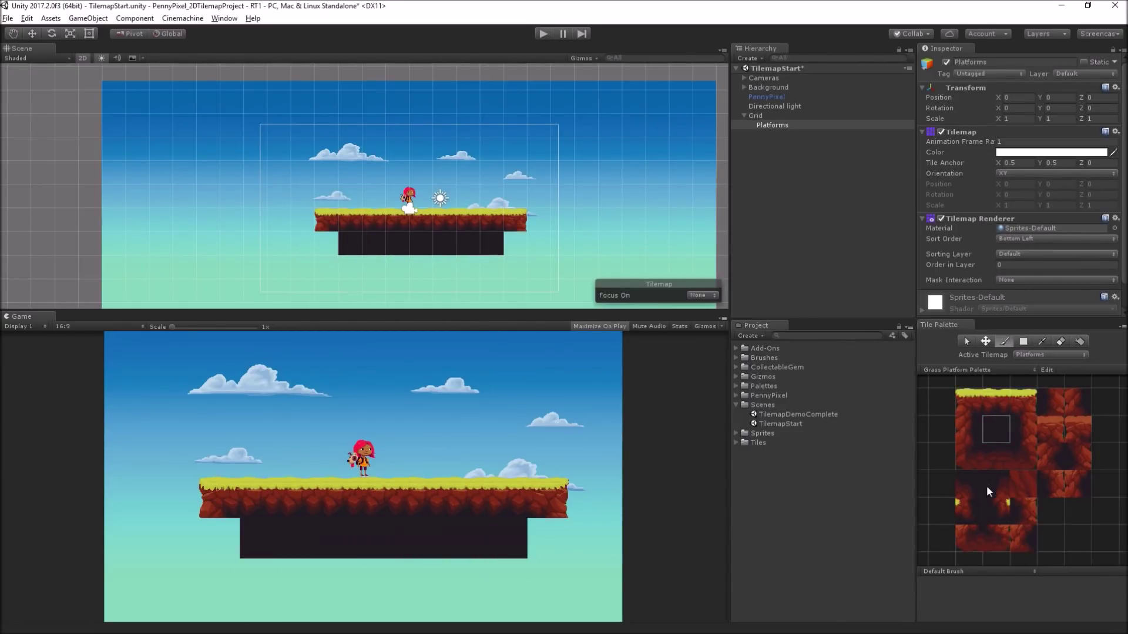
{"action": "left_click", "coordinate": [1026, 425]}
{"action": "left_click", "coordinate": [503, 246]}
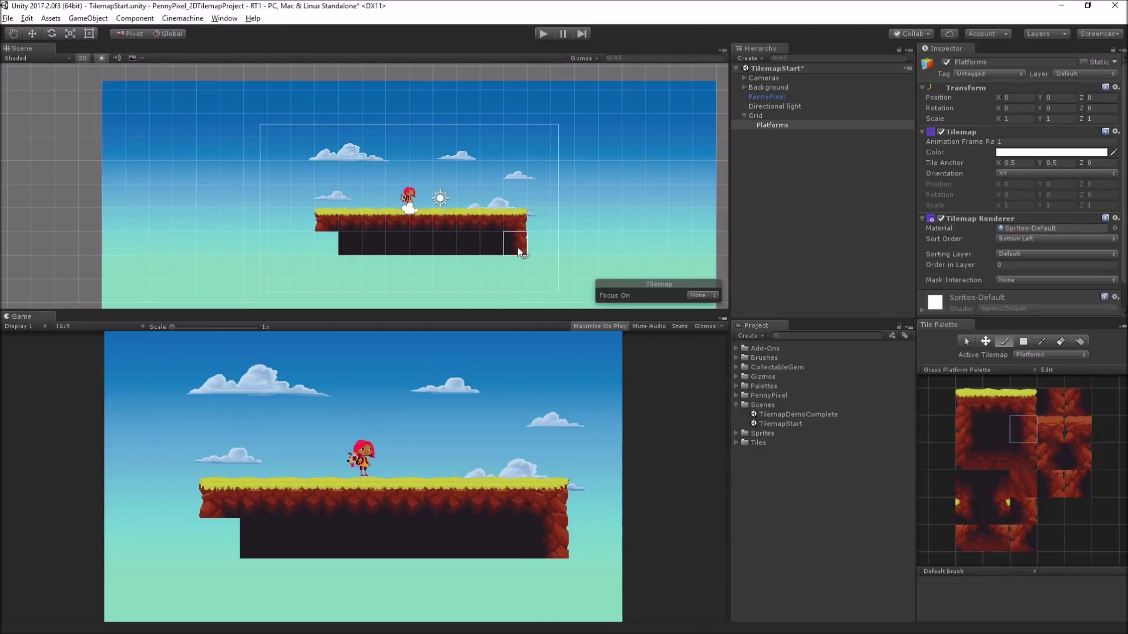
- Close the platform's underside with the bottom-right, bottom-middle and bottom-left edge tiles, and fill the gap on its left with the left-wall tile
{"action": "left_click", "coordinate": [1027, 458]}
{"action": "left_click", "coordinate": [517, 268]}
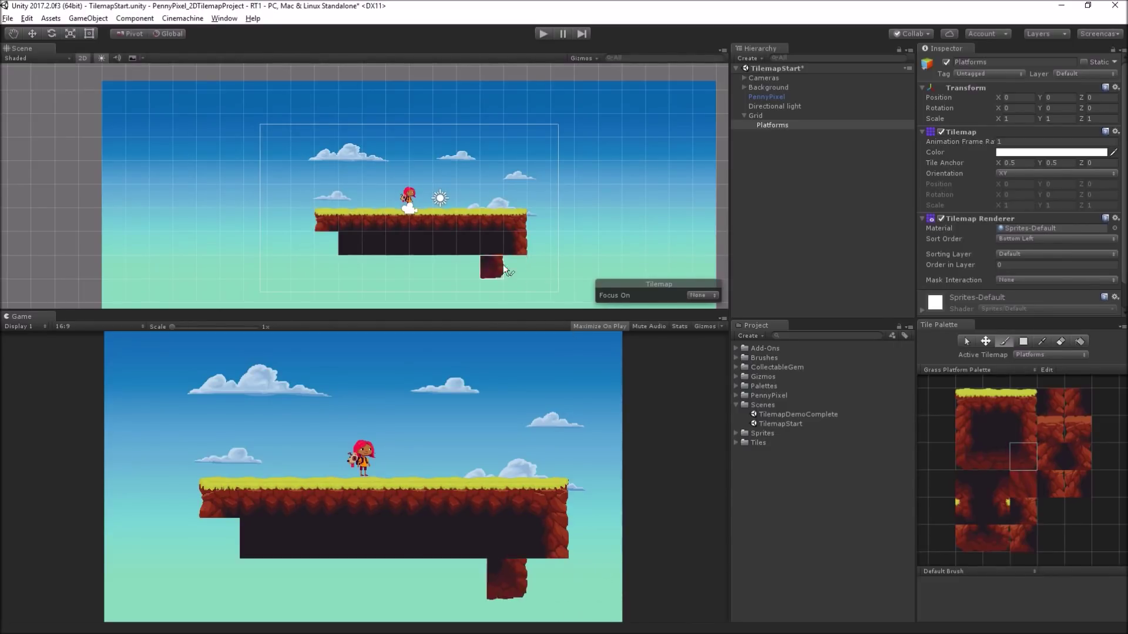
{"action": "left_click", "coordinate": [996, 457]}
{"action": "left_click_drag", "start_coordinate": [498, 276], "coordinate": [346, 272]}
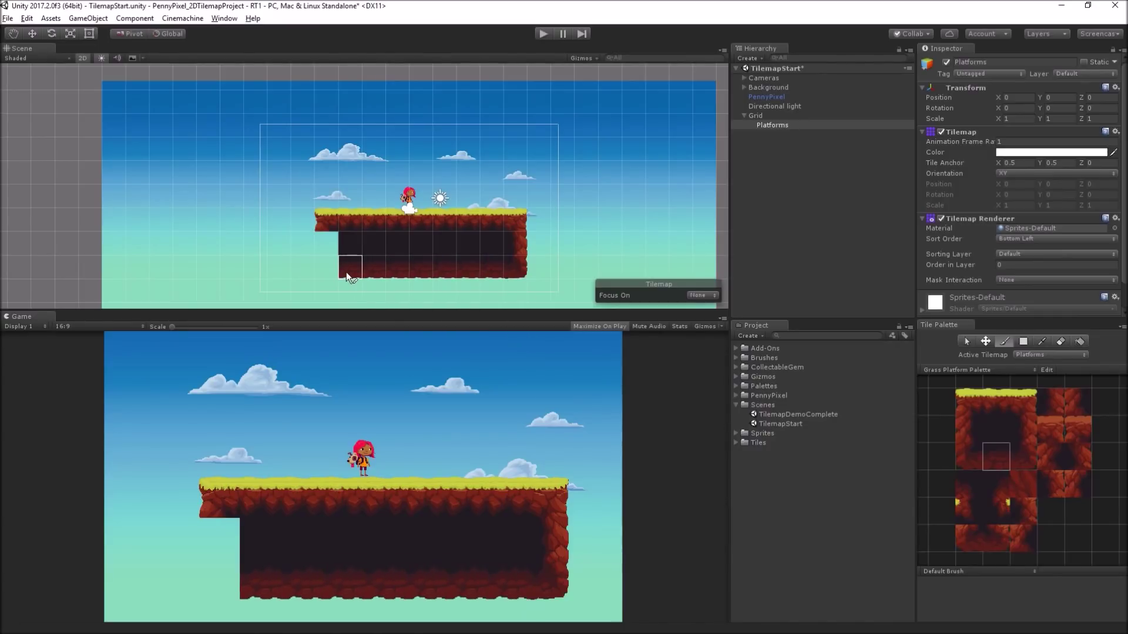
{"action": "left_click", "coordinate": [969, 456]}
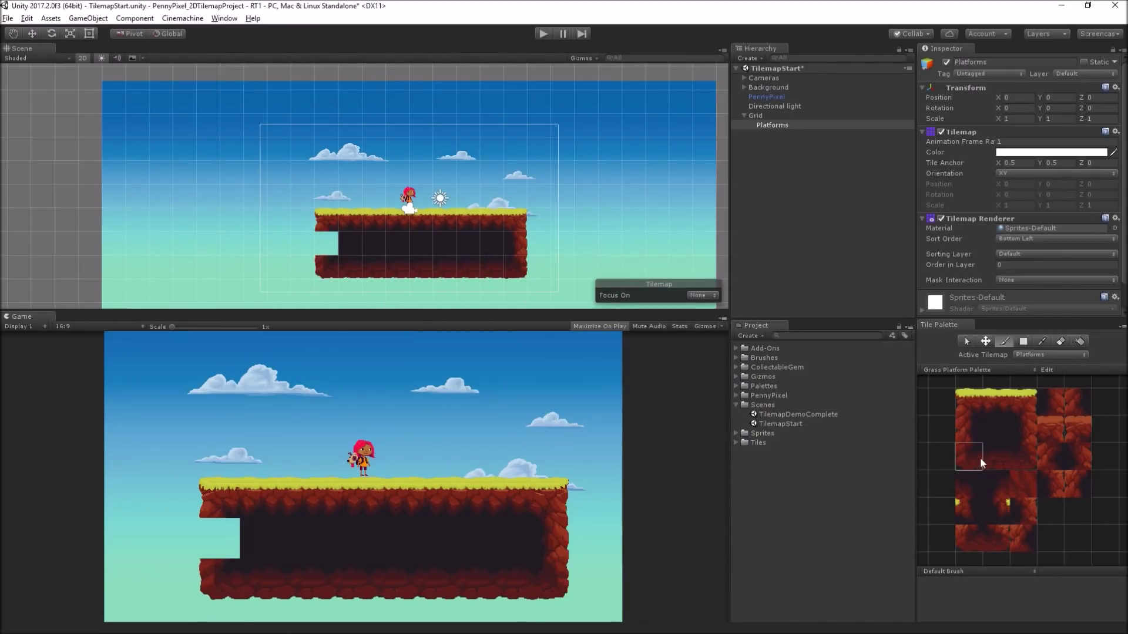
{"action": "left_click", "coordinate": [971, 428]}
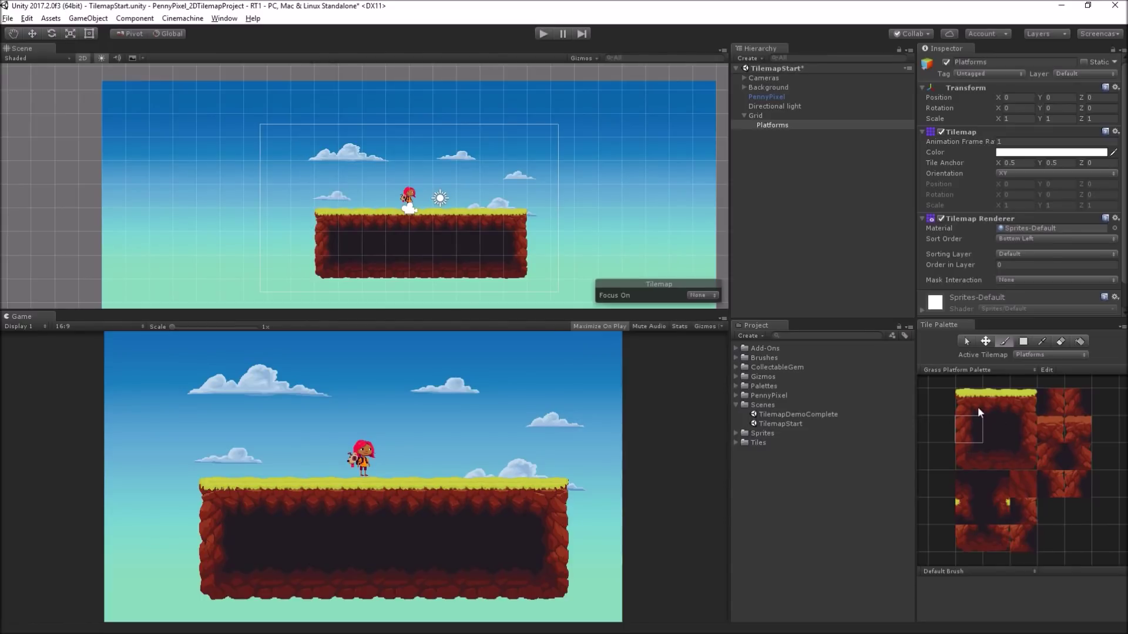
- Erase tiles from the platform's dark interior and repaint the area with the dark centre tile
{"action": "left_click", "coordinate": [999, 404]}
{"action": "left_click", "coordinate": [1026, 407]}
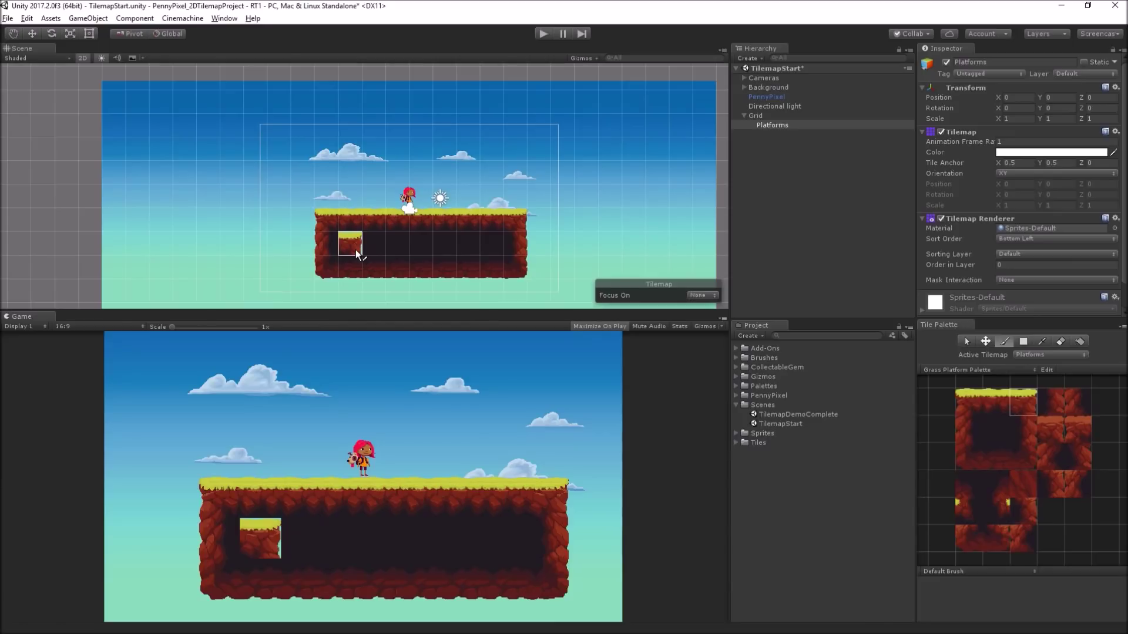
{"action": "left_click_drag", "start_coordinate": [352, 249], "coordinate": [492, 244], "text": "shift"}
{"action": "left_click", "coordinate": [1003, 426]}
{"action": "mouse_move", "coordinate": [340, 246]}
{"action": "left_mouse_down"}
{"action": "mouse_move", "coordinate": [463, 241]}
{"action": "mouse_move", "coordinate": [516, 268]}
{"action": "left_mouse_up"}
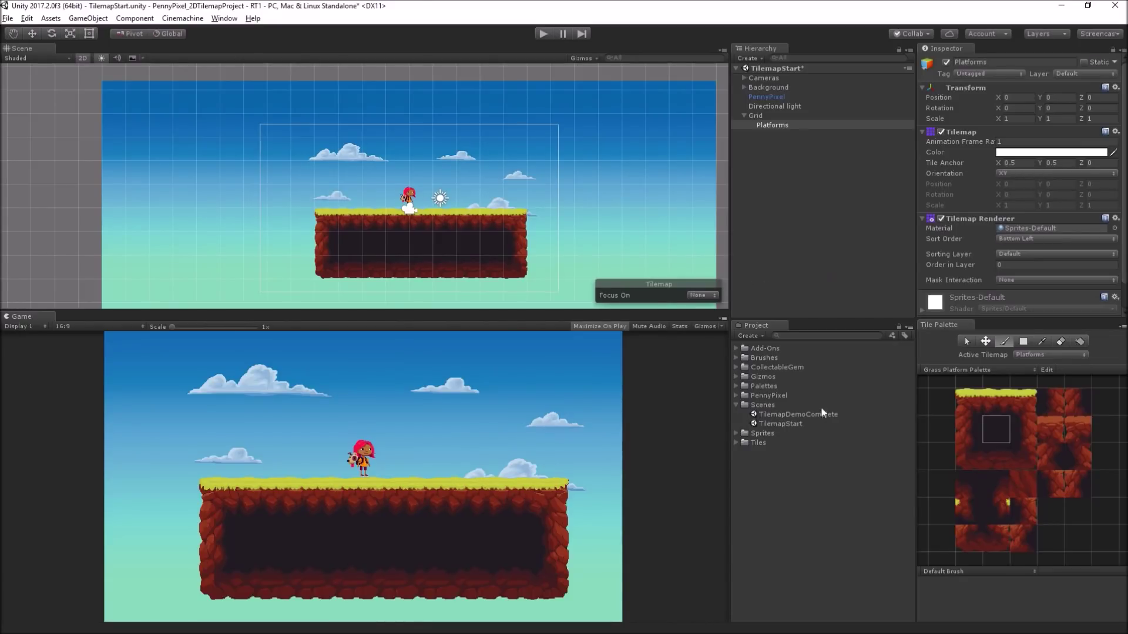
- Create a new tile palette named Test and save it in the project's Palettes folder
{"action": "left_click", "coordinate": [819, 484]}
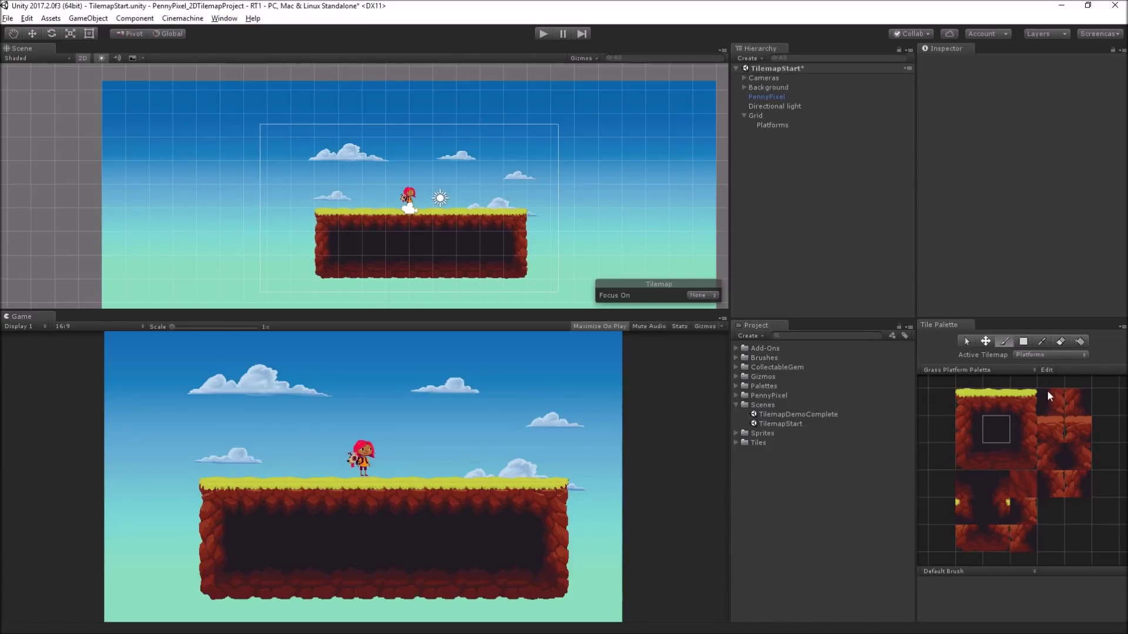
{"action": "left_click", "coordinate": [1023, 369]}
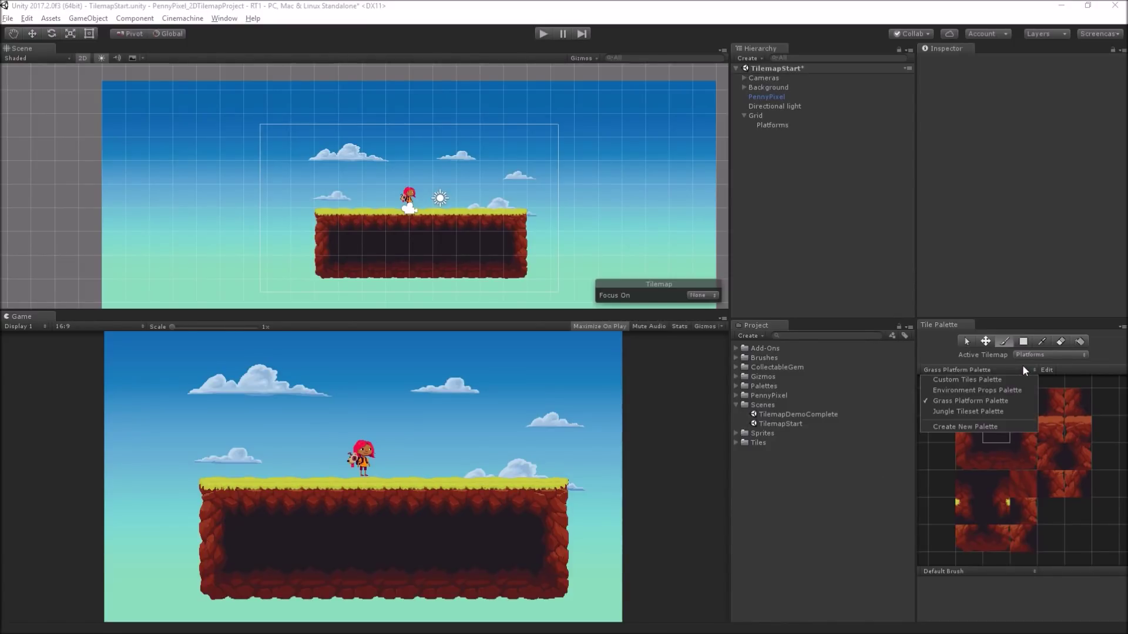
{"action": "left_click", "coordinate": [1000, 425]}
{"action": "left_click", "coordinate": [1034, 394]}
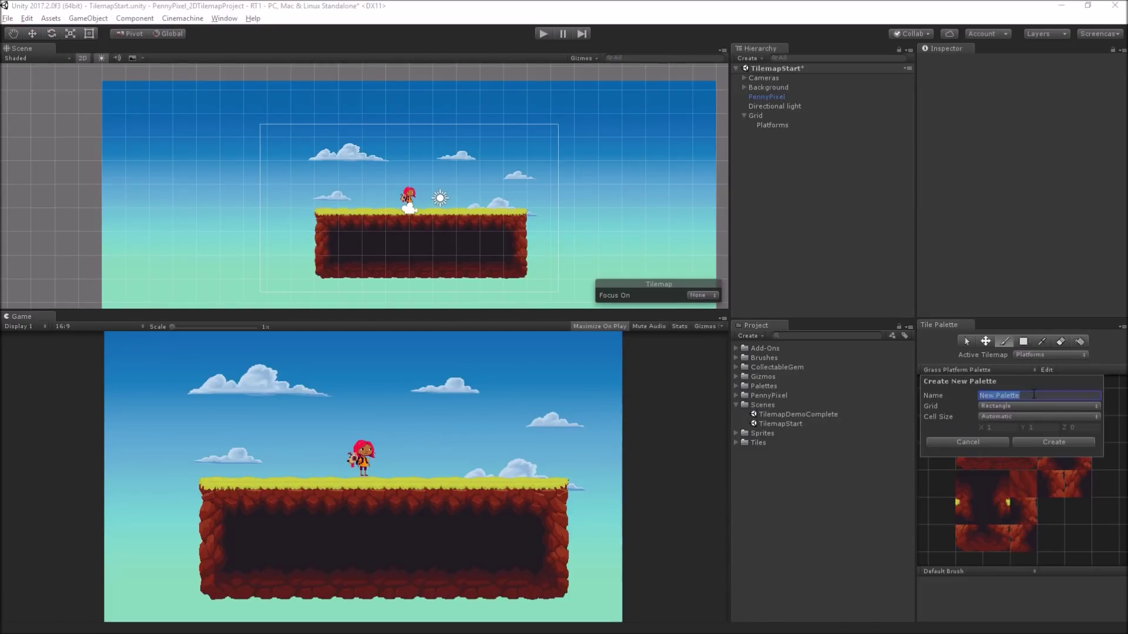
{"action": "type", "text": "Test"}
{"action": "left_click", "coordinate": [1052, 443]}
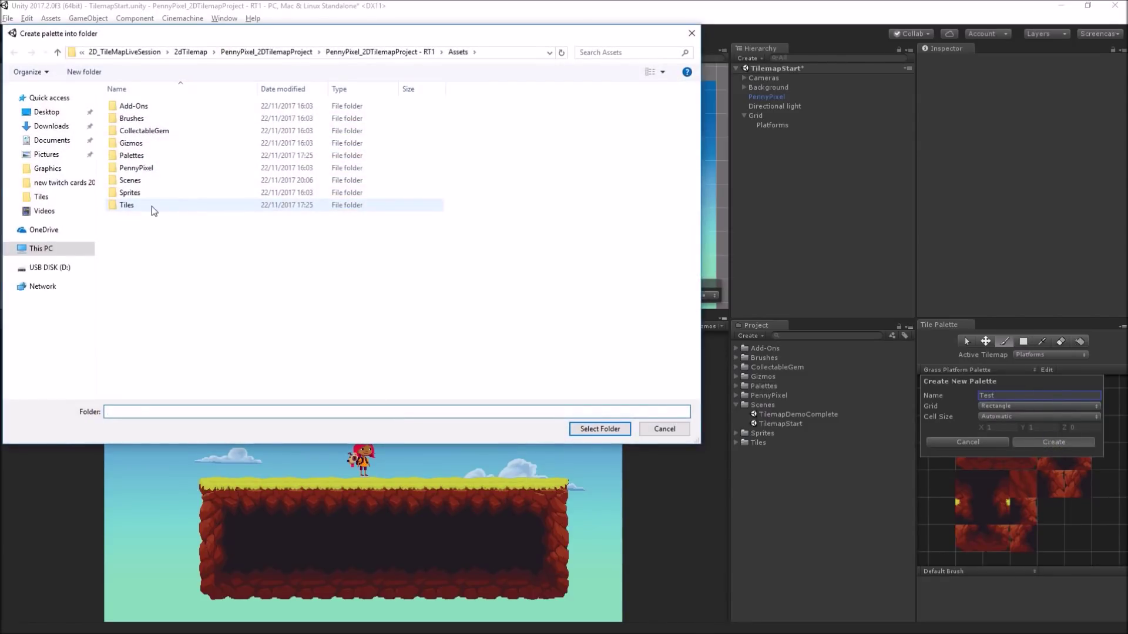
{"action": "left_click", "coordinate": [150, 207]}
{"action": "double_click", "coordinate": [157, 155]}
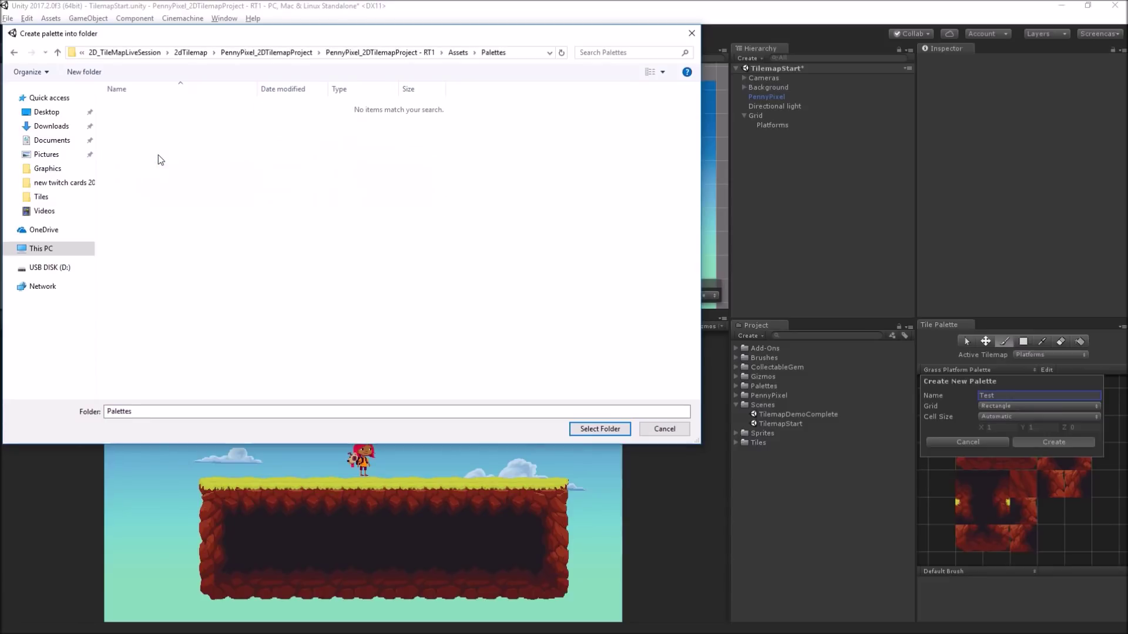
{"action": "left_click", "coordinate": [603, 429]}
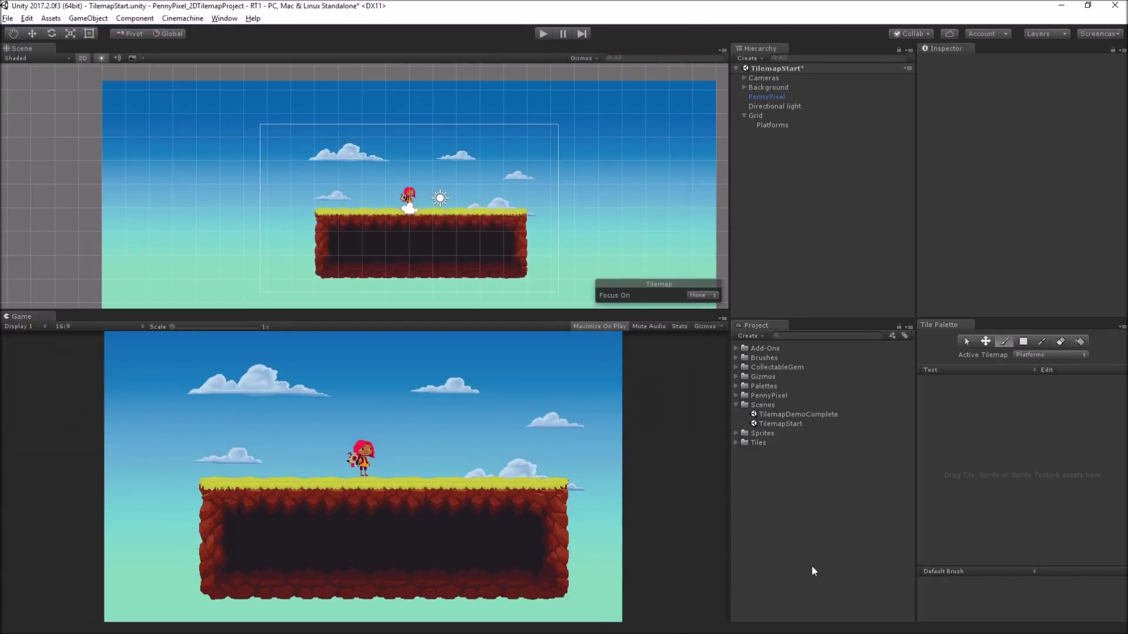
- Inspect the Test palette asset in the project's Palettes folder
{"action": "left_click", "coordinate": [736, 386]}
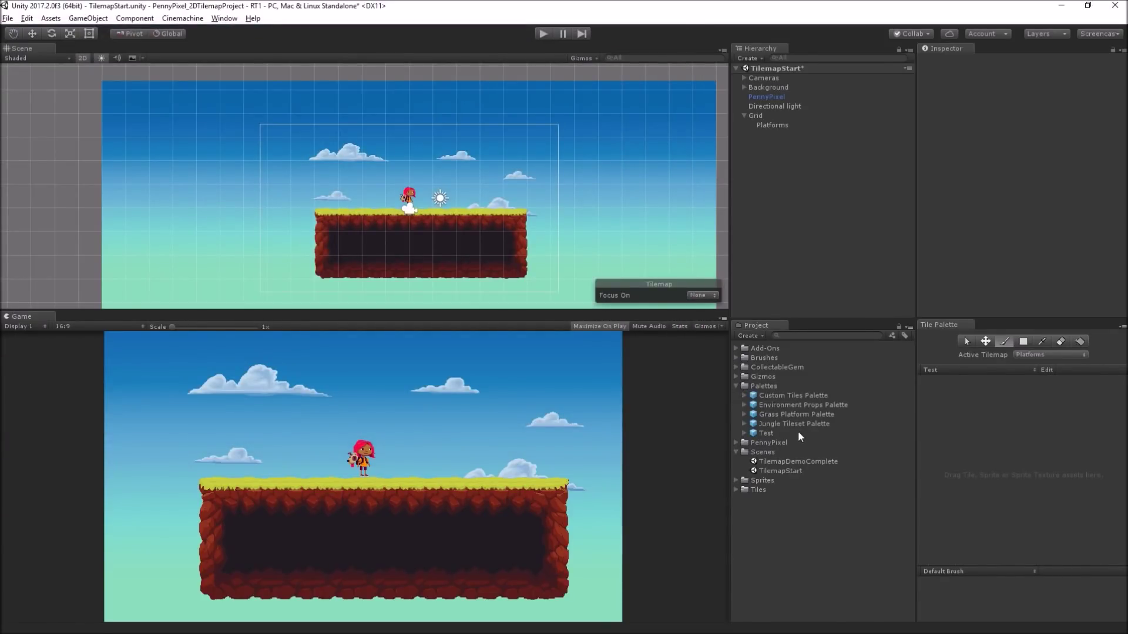
{"action": "left_click", "coordinate": [757, 435]}
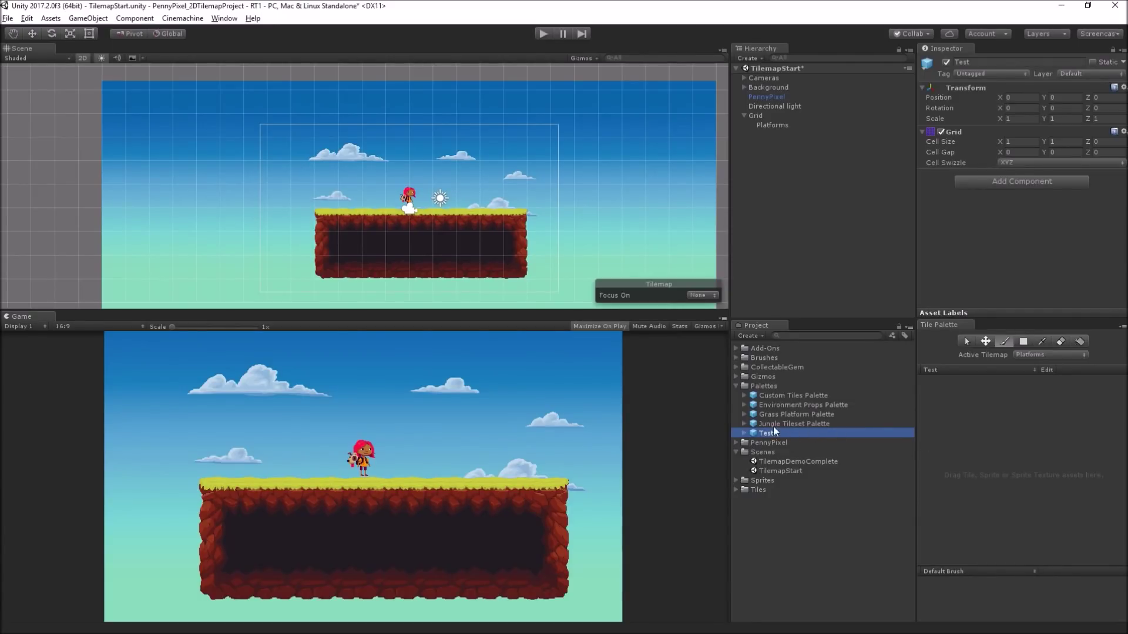
{"action": "left_click", "coordinate": [736, 386]}
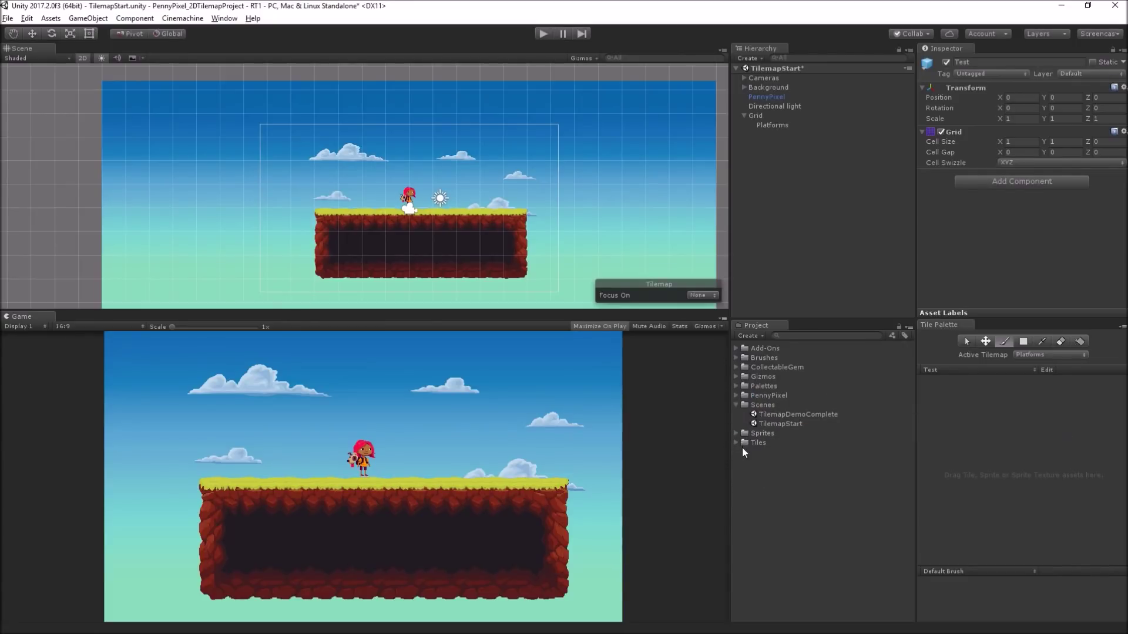
- Expand the Jungle_Tileset sprite sheet under Sprites and enlarge the preview of its Jungle_Tileset_0 sprite
{"action": "left_click", "coordinate": [736, 433]}
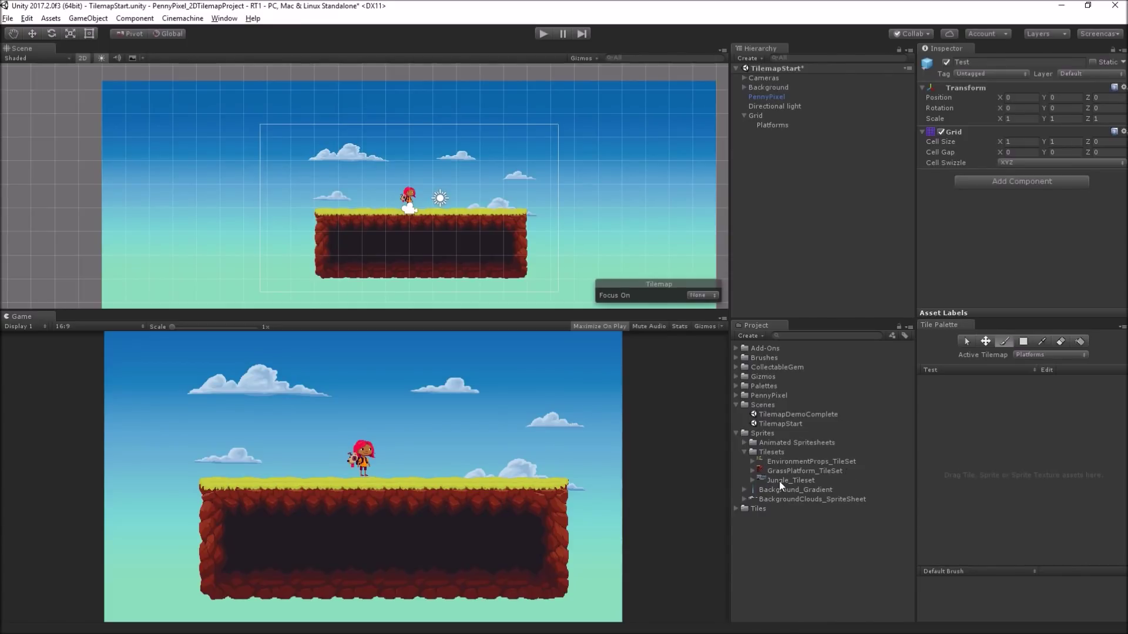
{"action": "left_click", "coordinate": [751, 479]}
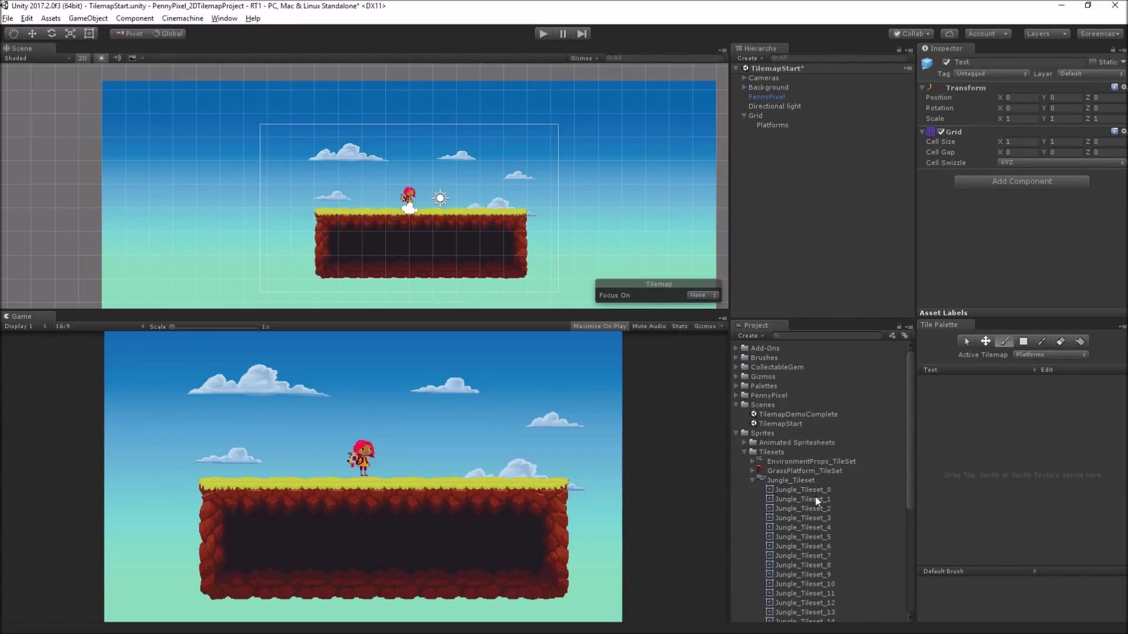
{"action": "left_click", "coordinate": [811, 490]}
{"action": "mouse_move", "coordinate": [1059, 568]}
{"action": "left_mouse_down"}
{"action": "mouse_move", "coordinate": [1058, 514]}
{"action": "mouse_move", "coordinate": [1057, 542]}
{"action": "left_mouse_up"}
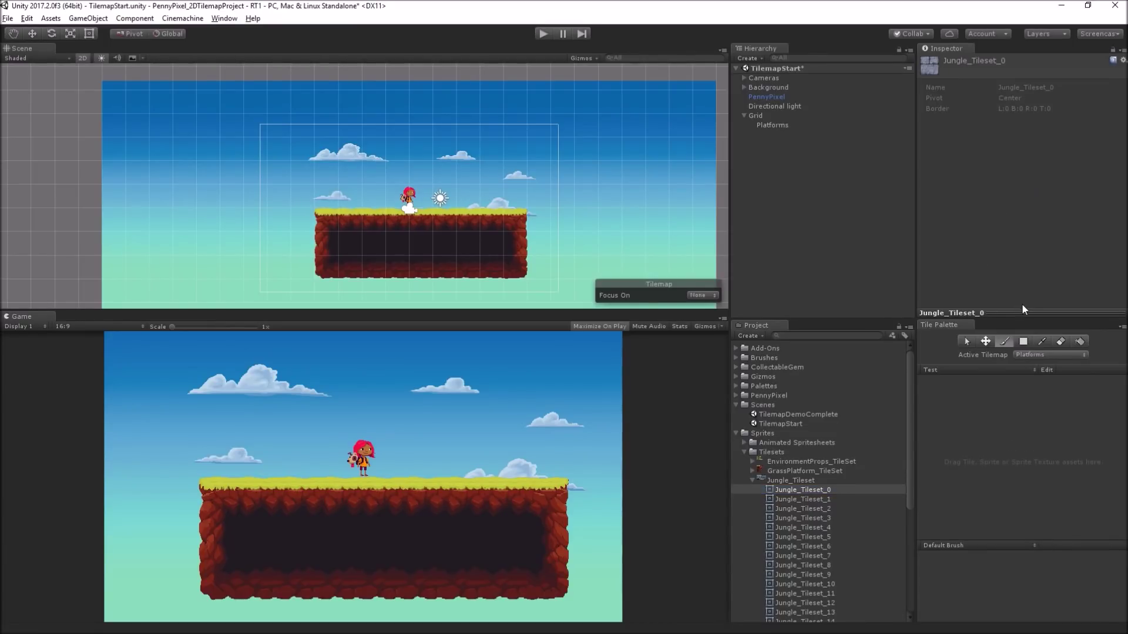
{"action": "left_click_drag", "start_coordinate": [1022, 308], "coordinate": [1018, 189]}
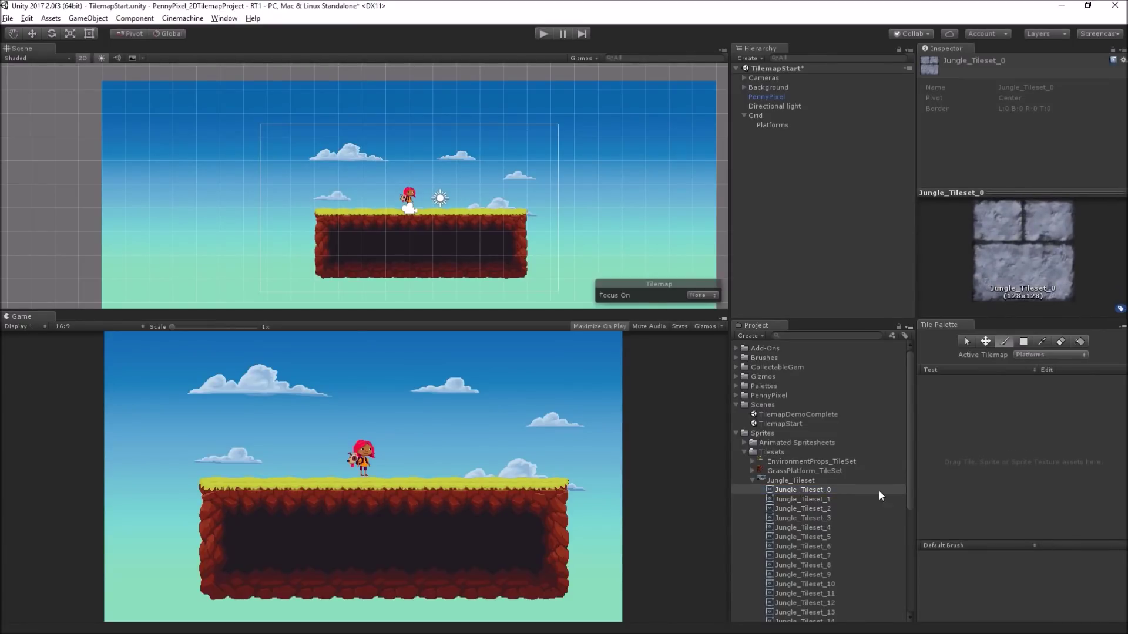
- Preview several individual Jungle_Tileset sprites one after another, ending on the parent Jungle_Tileset texture
{"action": "left_click", "coordinate": [801, 498]}
{"action": "left_click", "coordinate": [802, 510]}
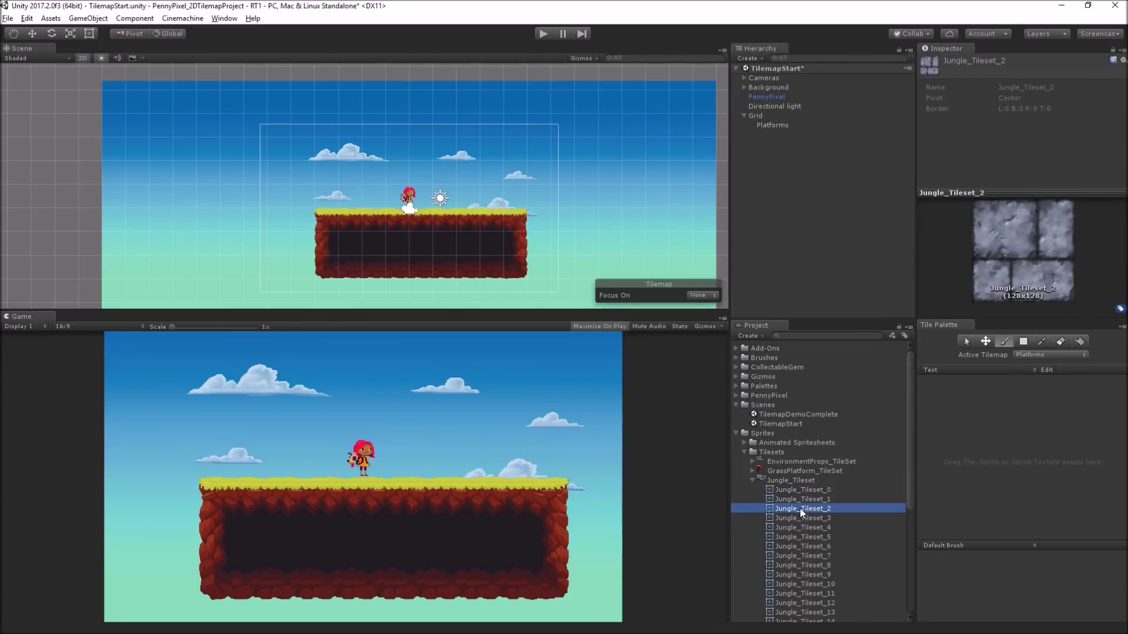
{"action": "key", "text": "Down"}
{"action": "key", "text": "Down"}
{"action": "key", "text": "Down"}
{"action": "key", "text": "Down"}
{"action": "key", "text": "Up"}
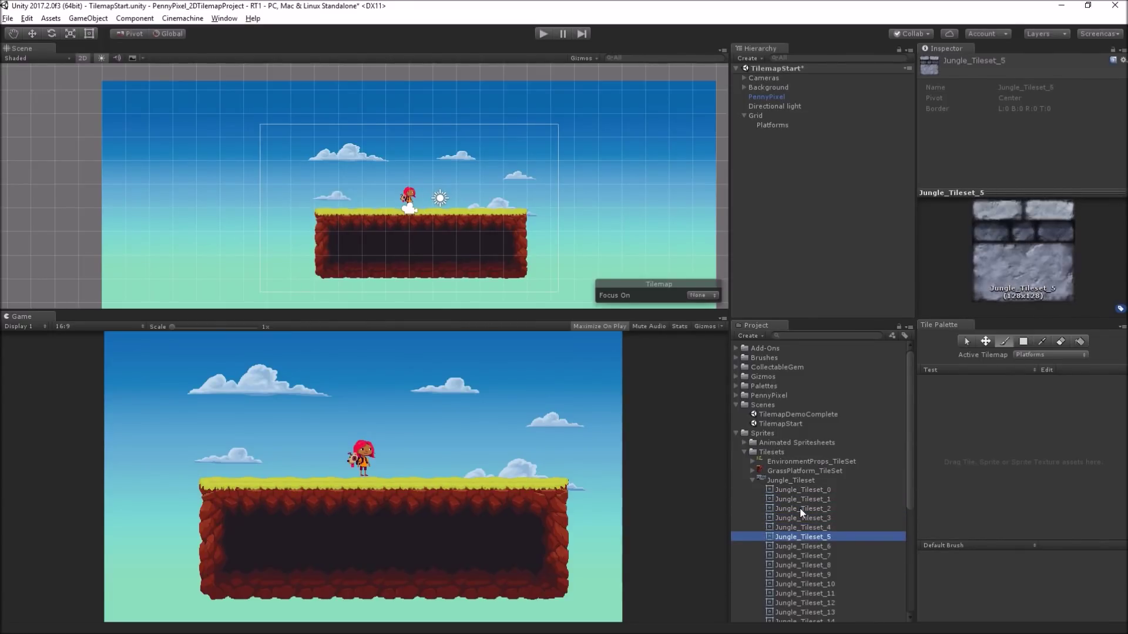
{"action": "key", "text": "Up"}
{"action": "key", "text": "Up"}
{"action": "key", "text": "Up"}
{"action": "key", "text": "Up"}
{"action": "key", "text": "Up"}
{"action": "key", "text": "Up"}
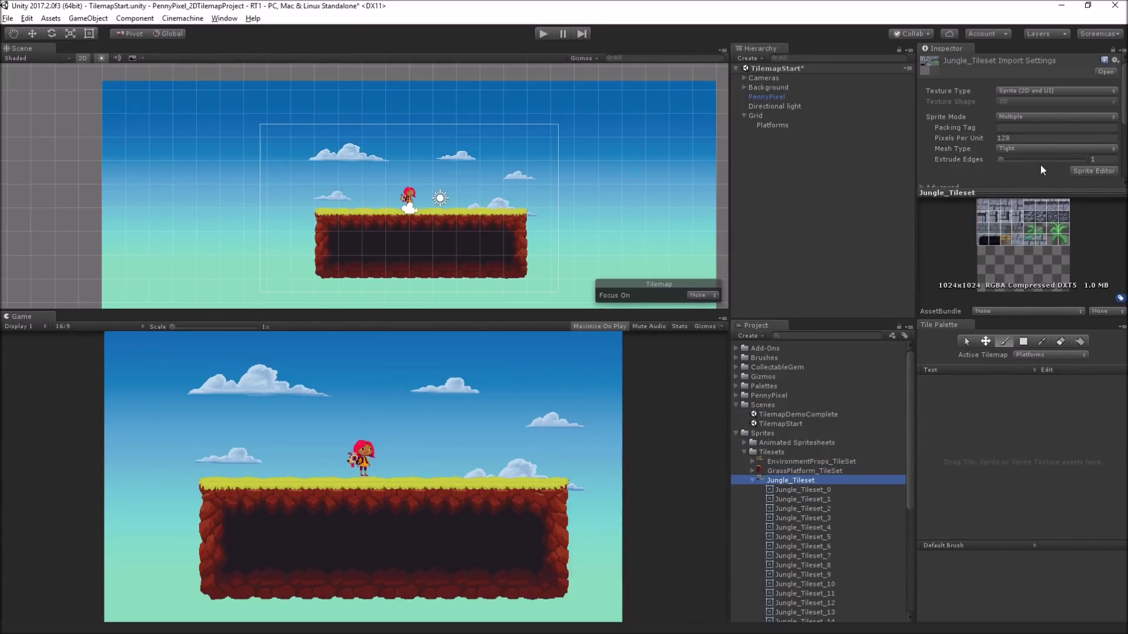
- Examine how Jungle_Tileset is sliced in the Sprite Editor and check its Pixels Per Unit setting
{"action": "left_click", "coordinate": [1083, 168]}
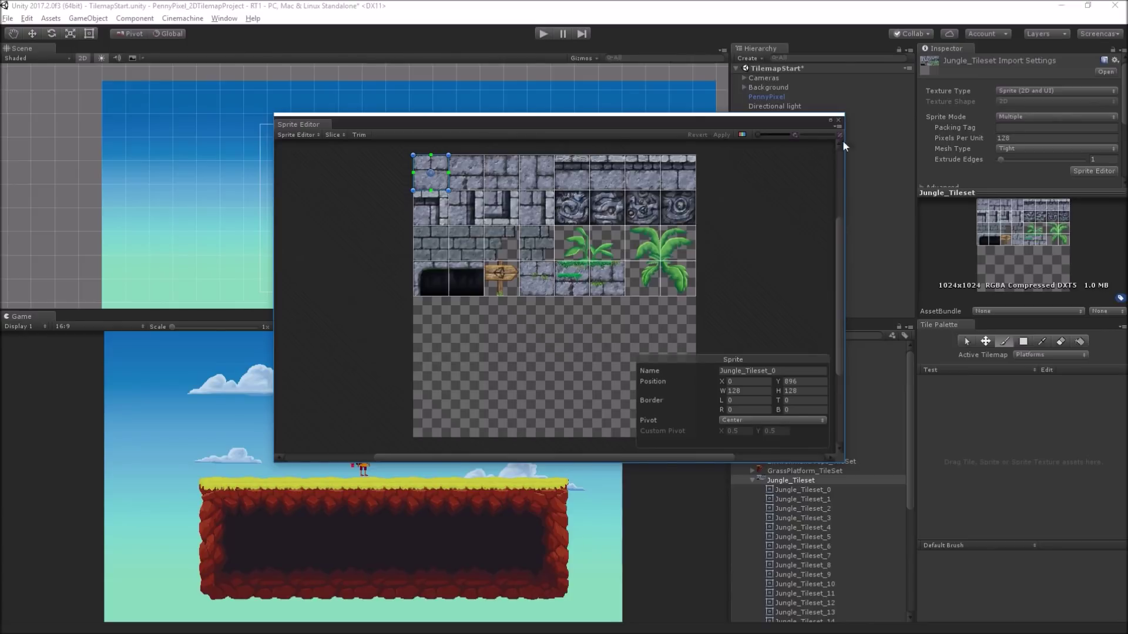
{"action": "left_click", "coordinate": [1023, 139]}
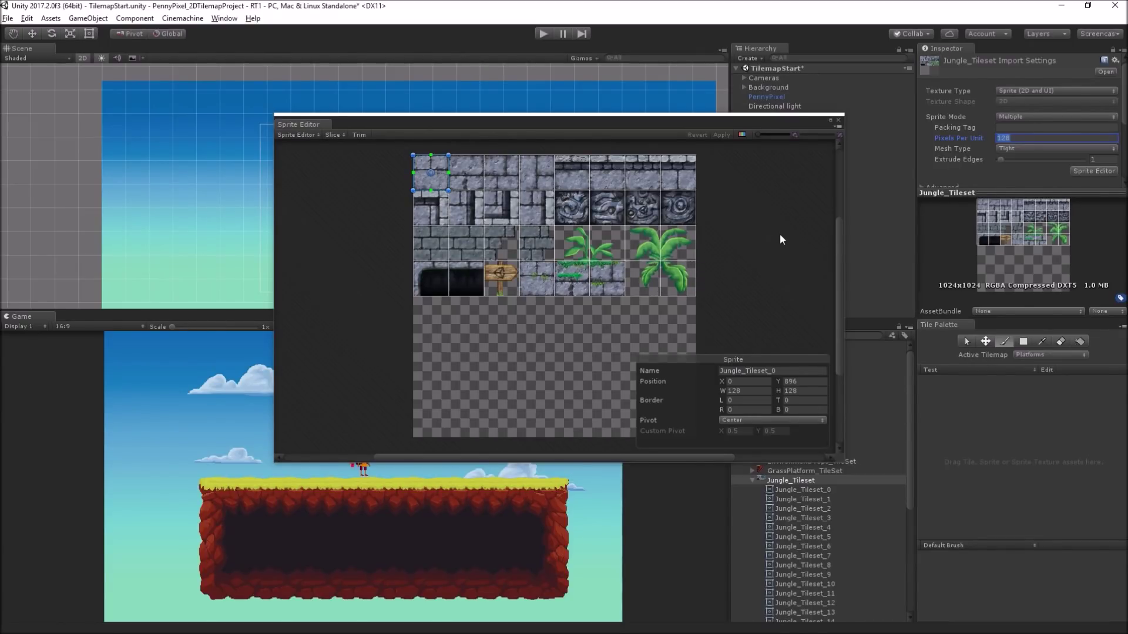
{"action": "left_click", "coordinate": [839, 120]}
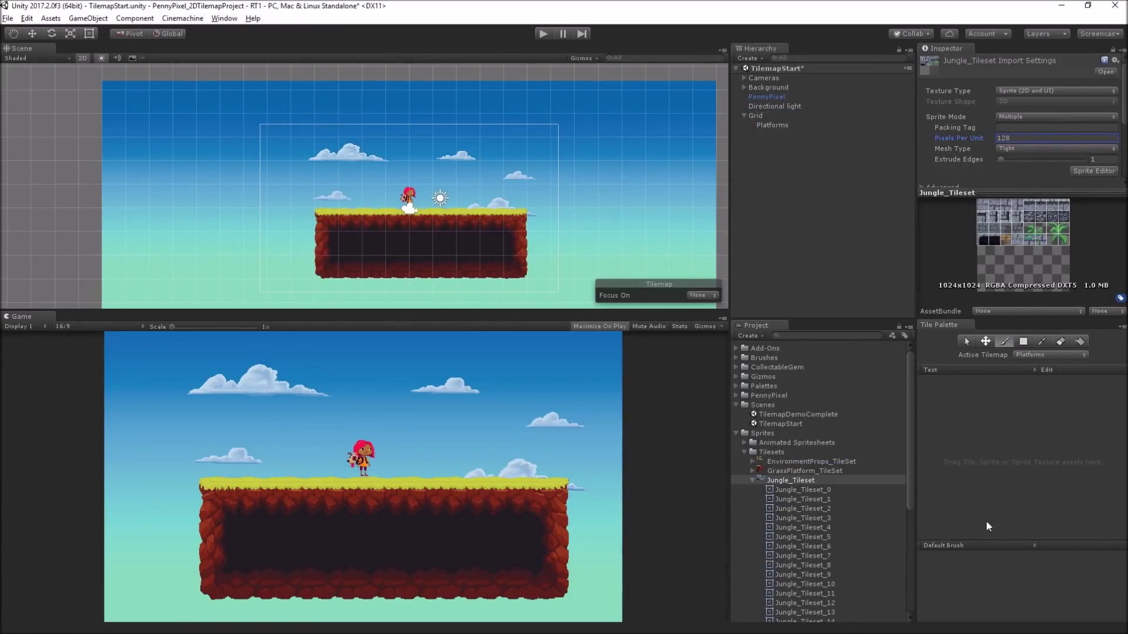
- Add all the sprites from Jungle_Tileset_0 to Jungle_Tileset_31 to the empty Test palette
{"action": "scroll", "coordinate": [820, 480], "scroll_direction": "down", "scroll_amount": 3}
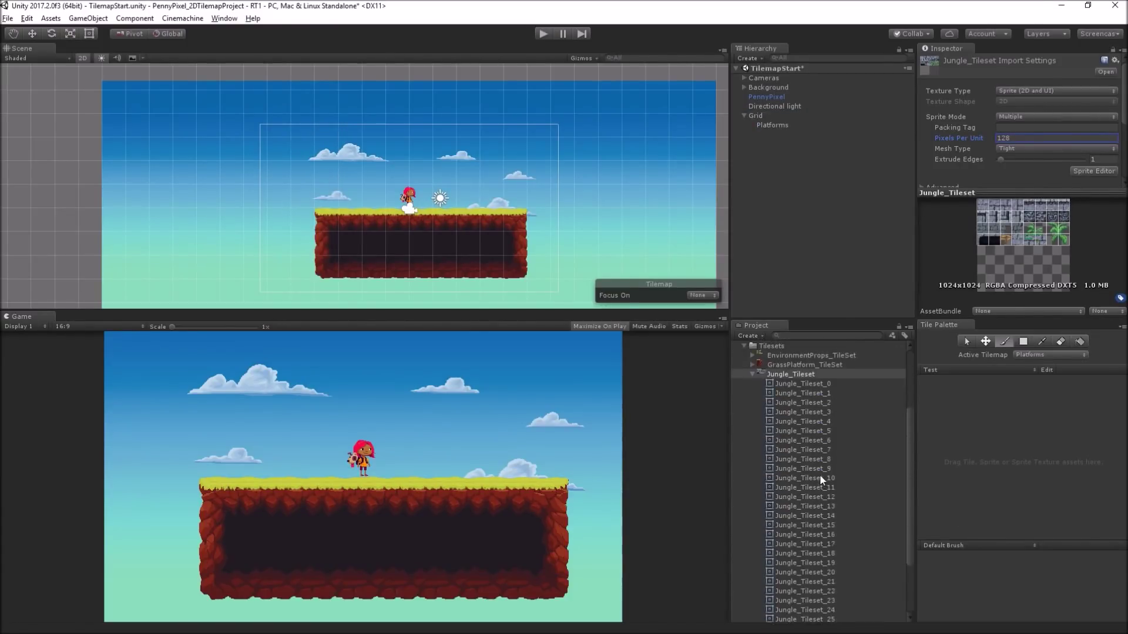
{"action": "scroll", "coordinate": [819, 400], "scroll_direction": "down", "scroll_amount": 2}
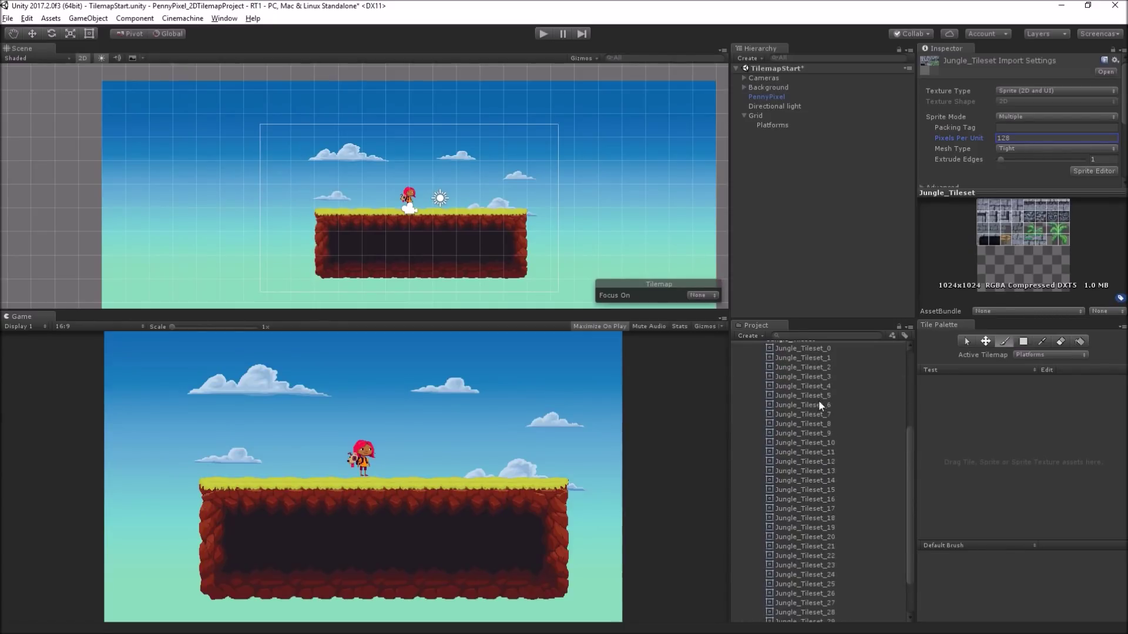
{"action": "scroll", "coordinate": [818, 401], "scroll_direction": "up", "scroll_amount": 2}
{"action": "left_click", "coordinate": [817, 385]}
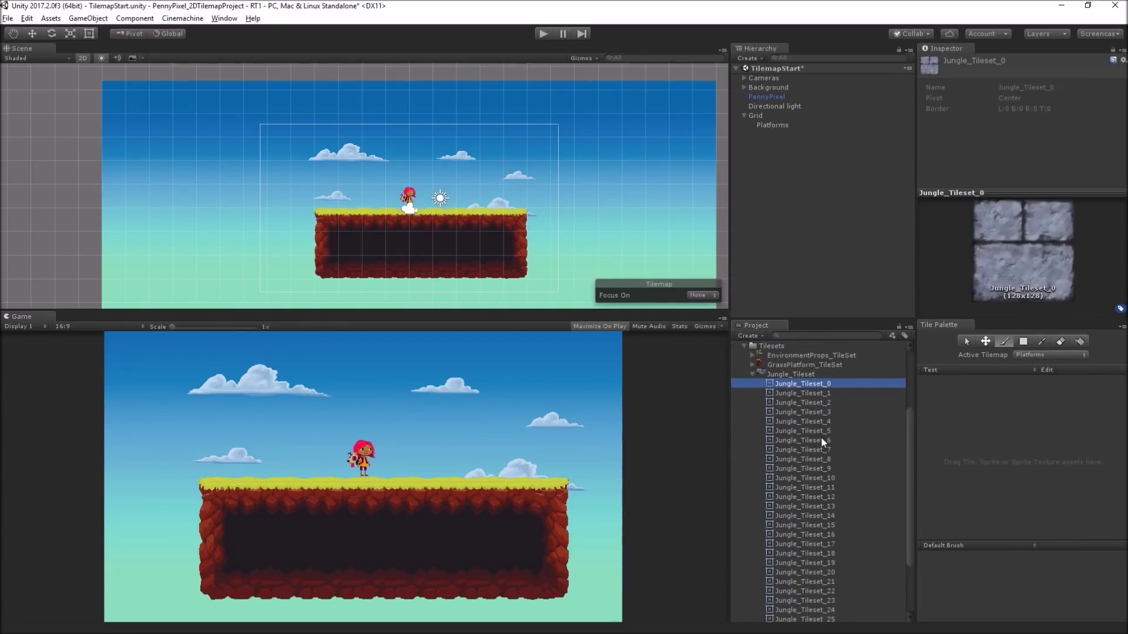
{"action": "scroll", "coordinate": [821, 436], "scroll_direction": "down", "scroll_amount": 3}
{"action": "left_click", "coordinate": [819, 591], "text": "shift"}
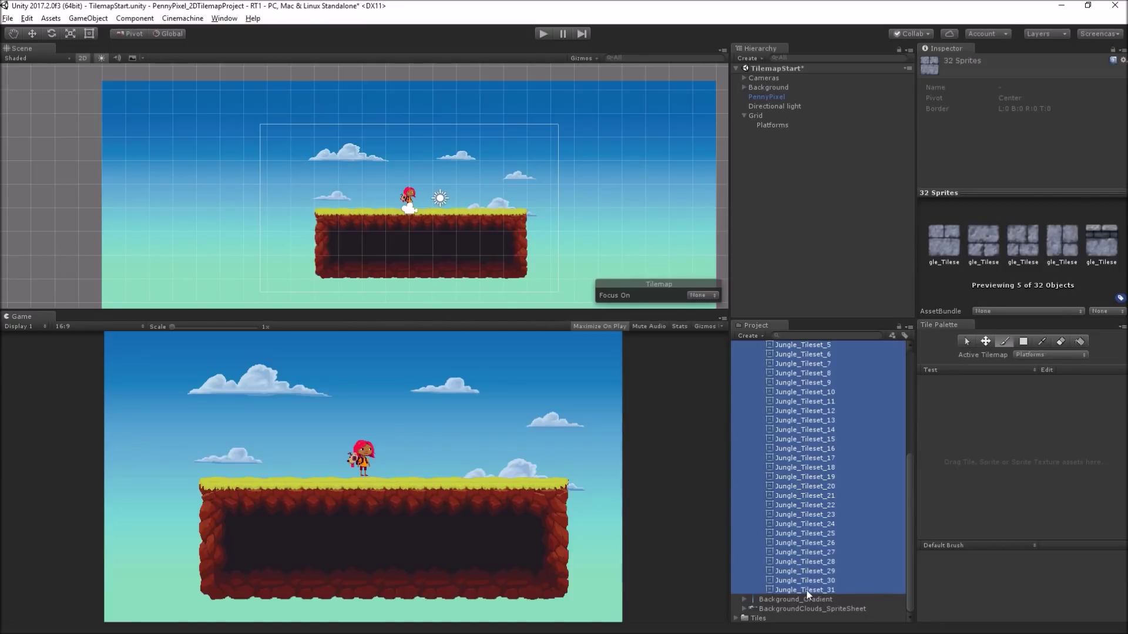
{"action": "left_click_drag", "start_coordinate": [807, 590], "coordinate": [989, 442]}
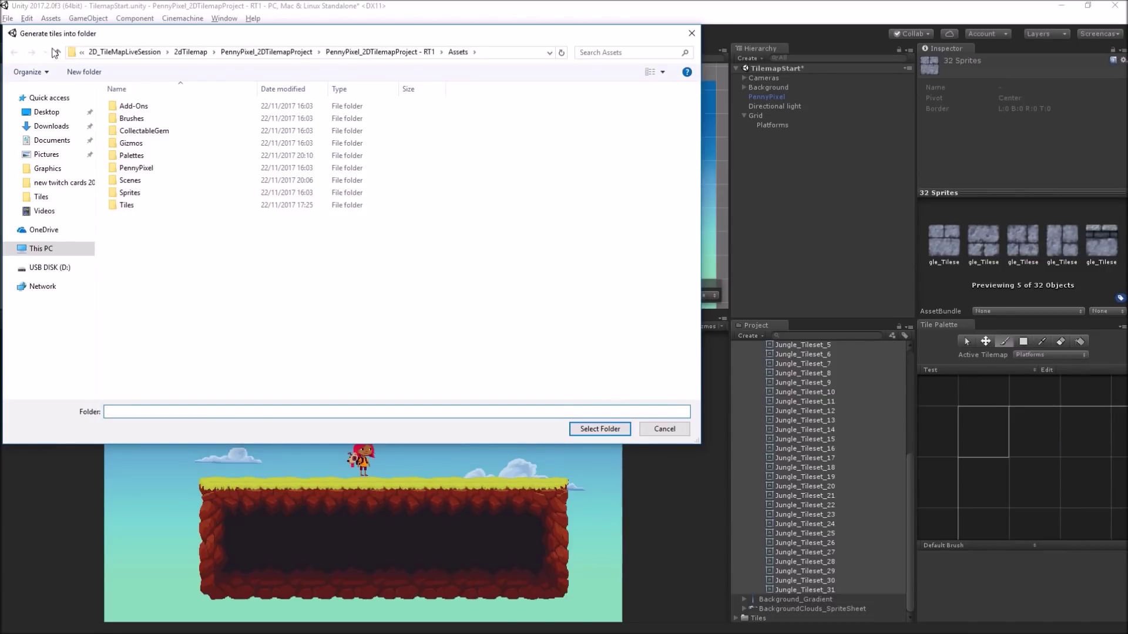
- Create a TestTiles folder inside the project's Tiles folder and generate the palette's tiles into it
{"action": "double_click", "coordinate": [218, 205]}
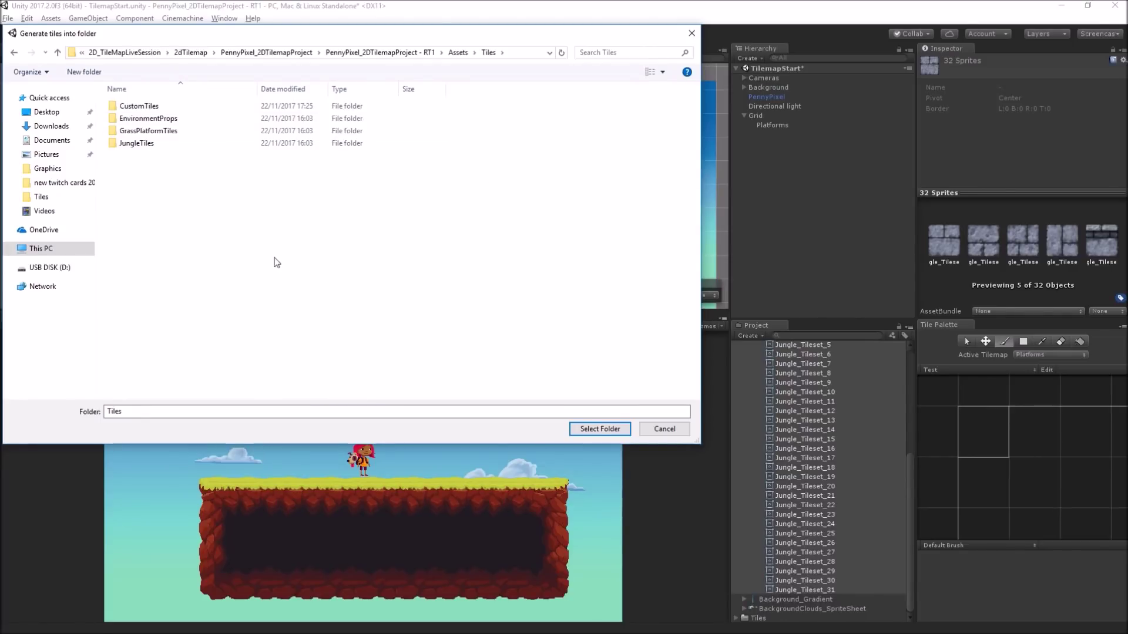
{"action": "key", "text": "ctrl+shift+n"}
{"action": "type", "text": "TestT"}
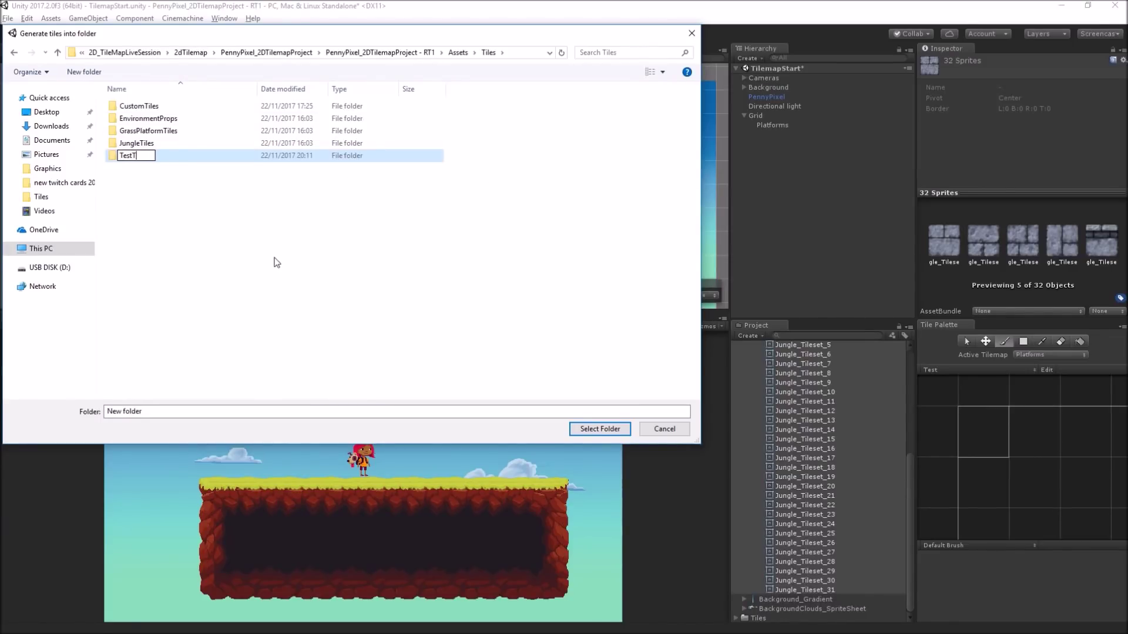
{"action": "type", "text": "iles"}
{"action": "key", "text": "Return"}
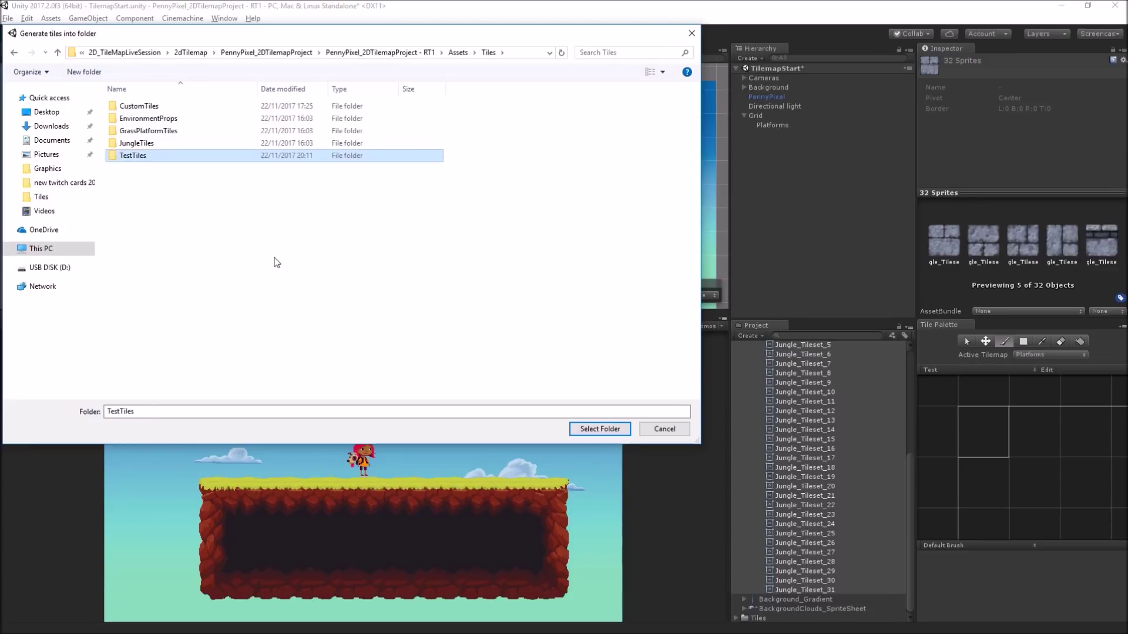
{"action": "double_click", "coordinate": [193, 156]}
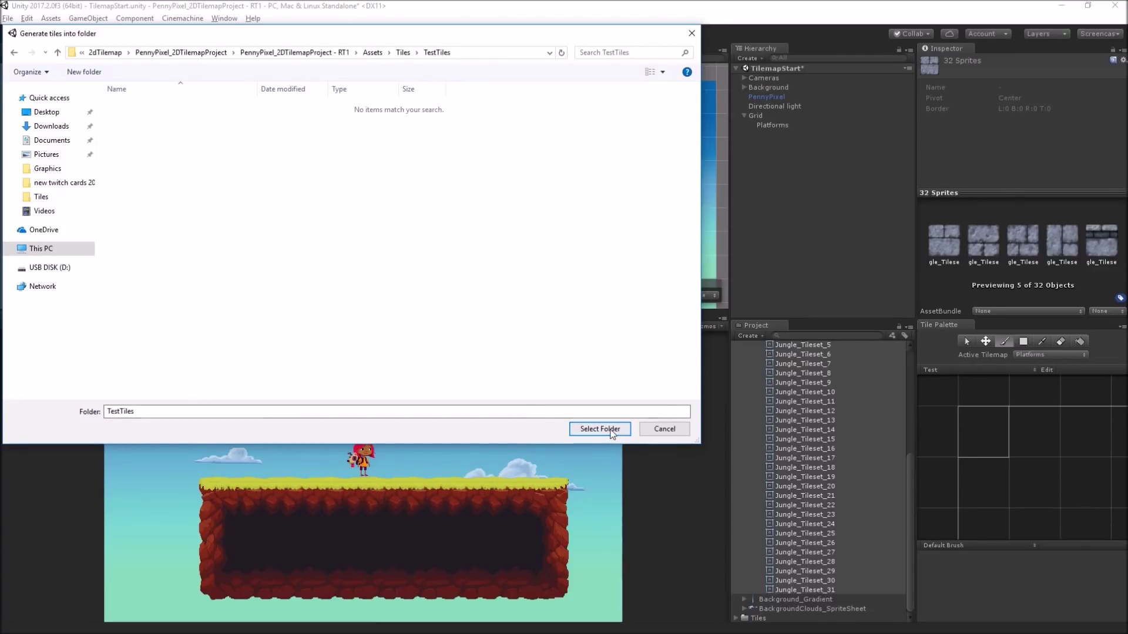
{"action": "left_click", "coordinate": [600, 430]}
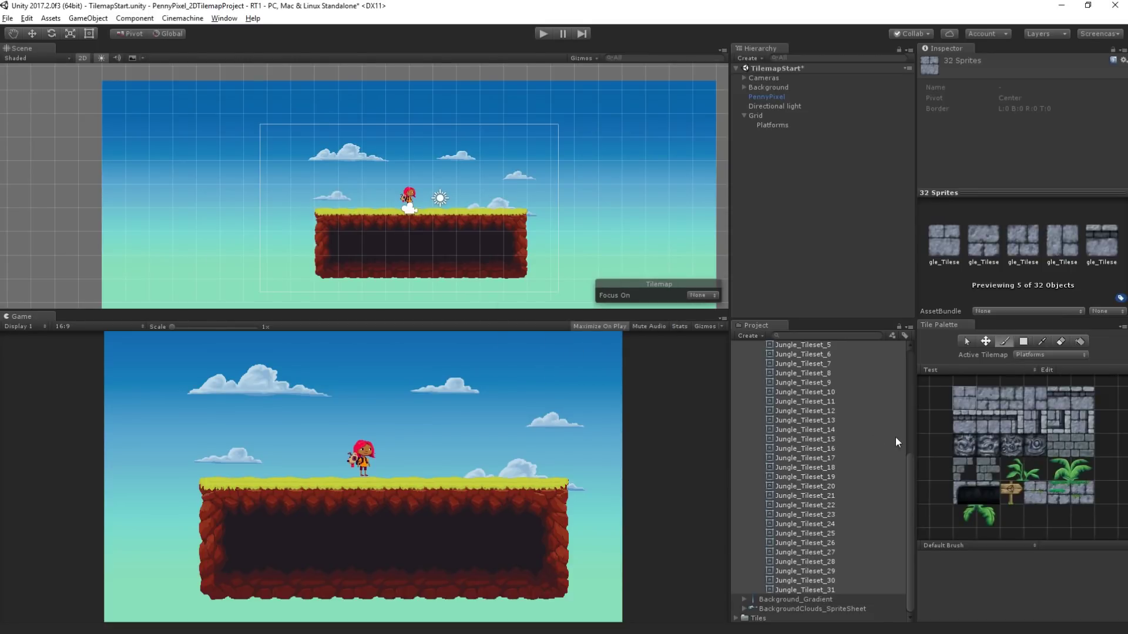
- Collapse the Jungle_Tileset sprite list and expand the TestTiles folder inside Tiles
{"action": "left_click_drag", "start_coordinate": [909, 481], "coordinate": [908, 392]}
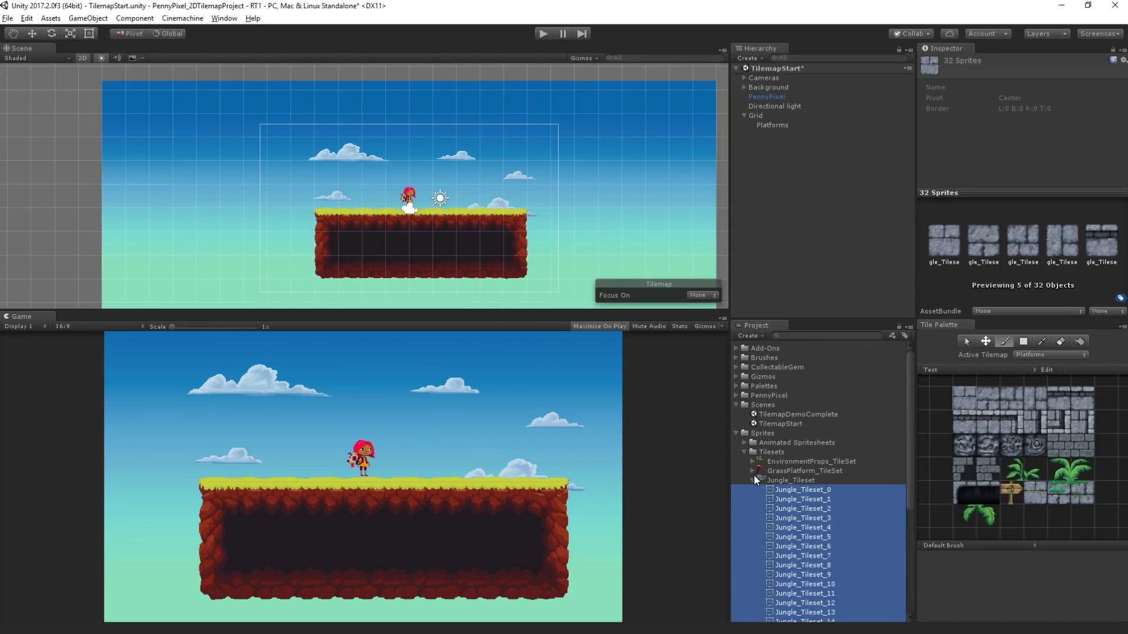
{"action": "left_click", "coordinate": [754, 479]}
{"action": "left_click", "coordinate": [758, 509]}
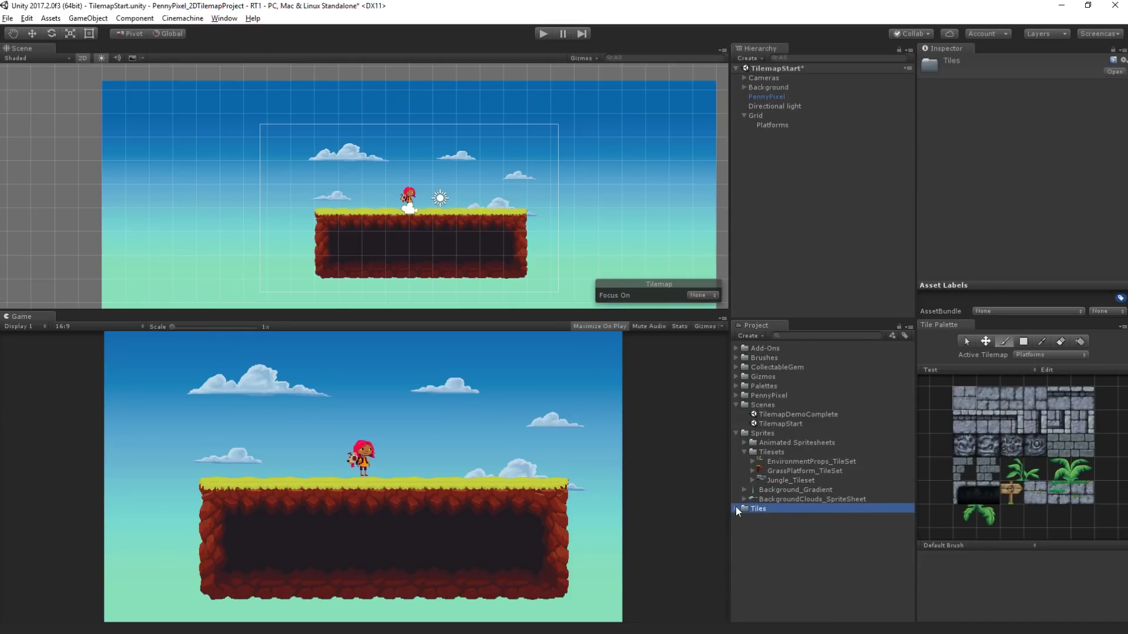
{"action": "left_click", "coordinate": [737, 509]}
{"action": "left_click", "coordinate": [753, 555]}
{"action": "left_click", "coordinate": [742, 555]}
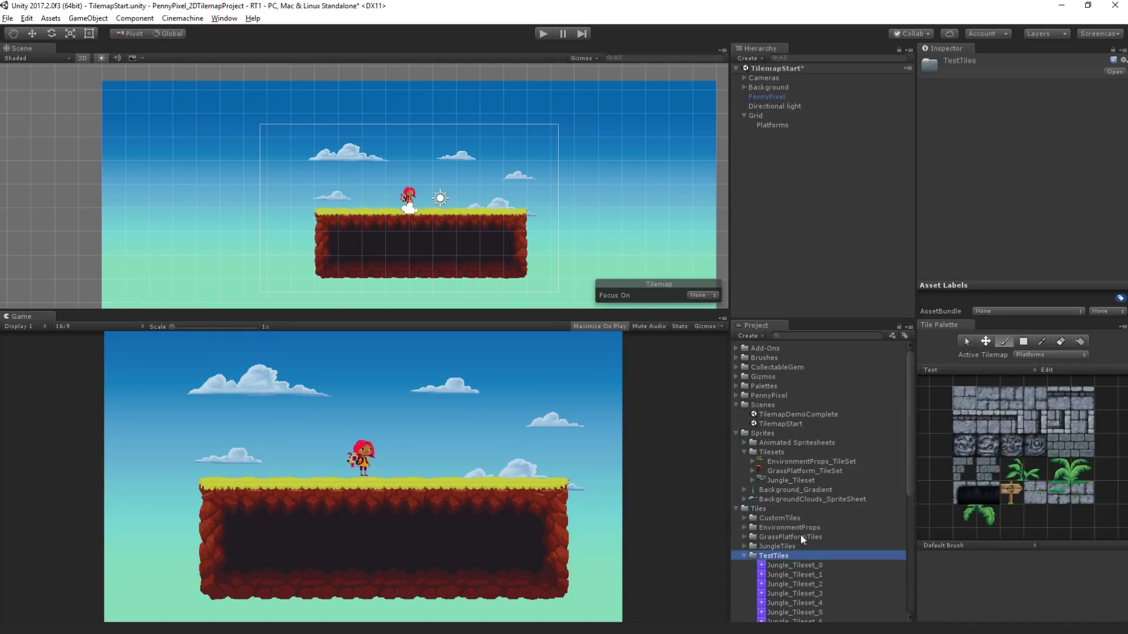
- Inspect the Jungle_Tileset_0 tile asset's Sprite, Color and Collider Type properties and locate the sprite it references
{"action": "scroll", "coordinate": [805, 532], "scroll_direction": "down", "scroll_amount": 6}
{"action": "left_click", "coordinate": [835, 424]}
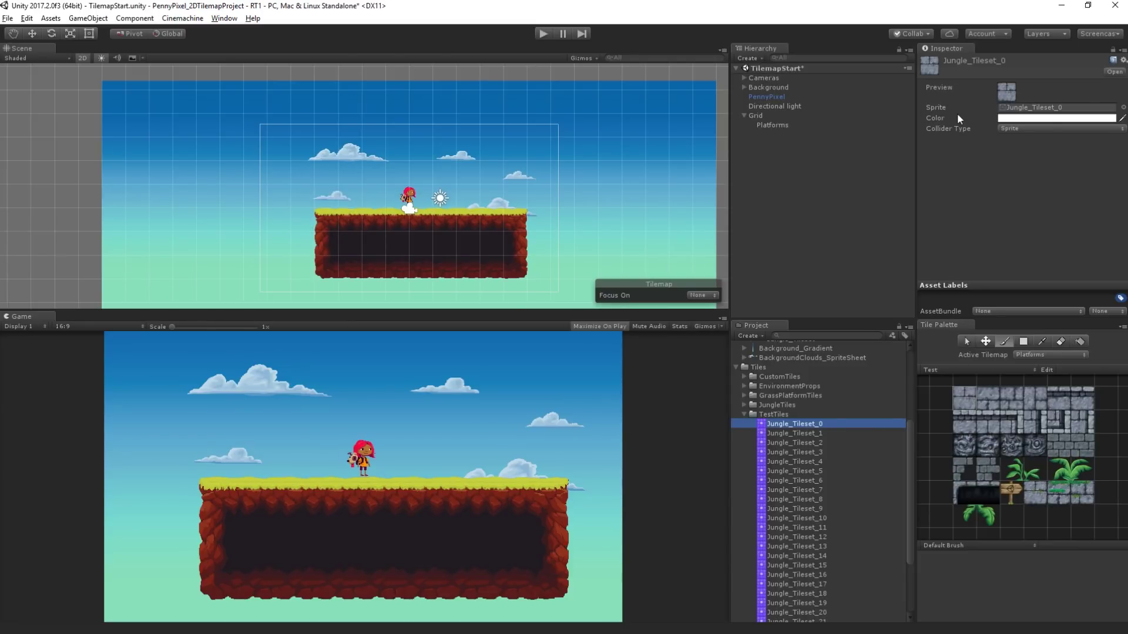
{"action": "left_click", "coordinate": [1049, 108]}
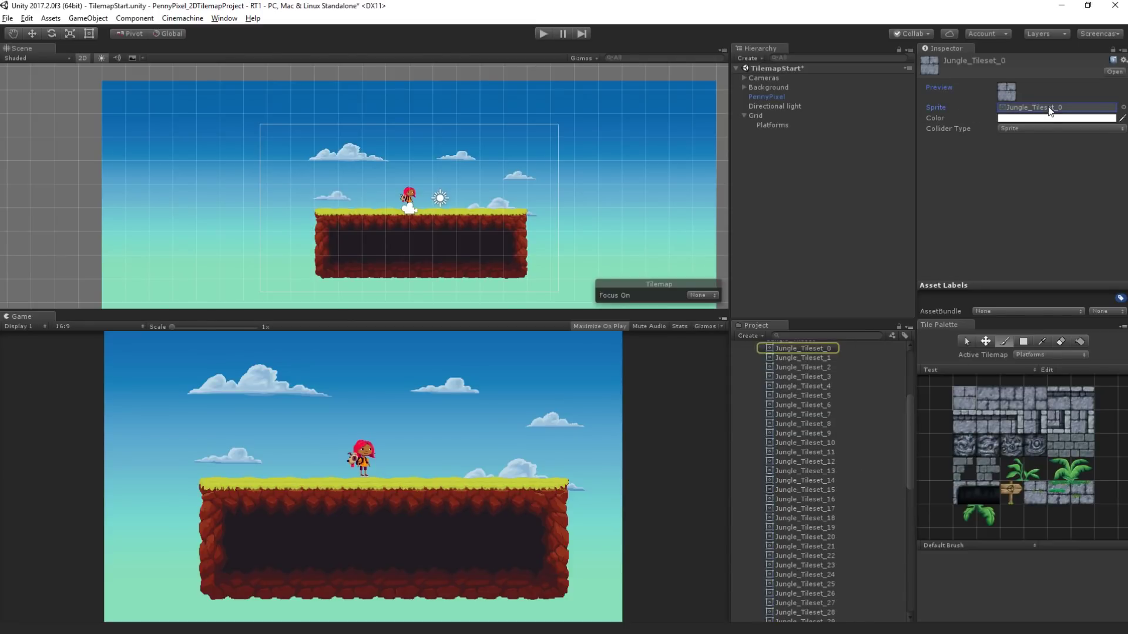
{"action": "left_click", "coordinate": [932, 115]}
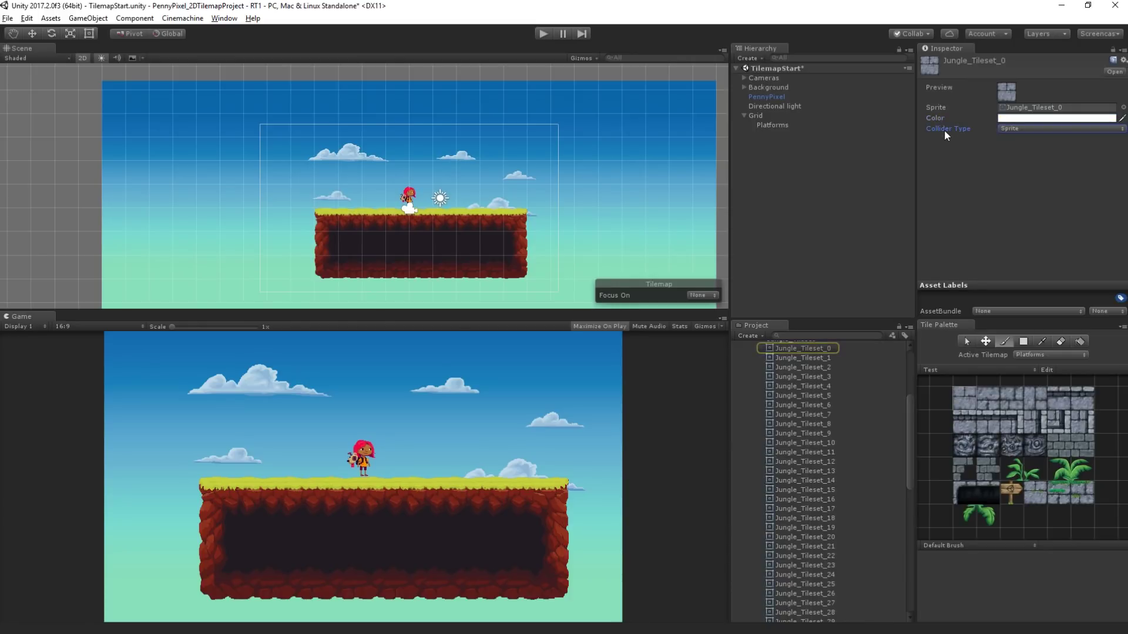
{"action": "left_click", "coordinate": [944, 129]}
{"action": "scroll", "coordinate": [809, 456], "scroll_direction": "down", "scroll_amount": 10}
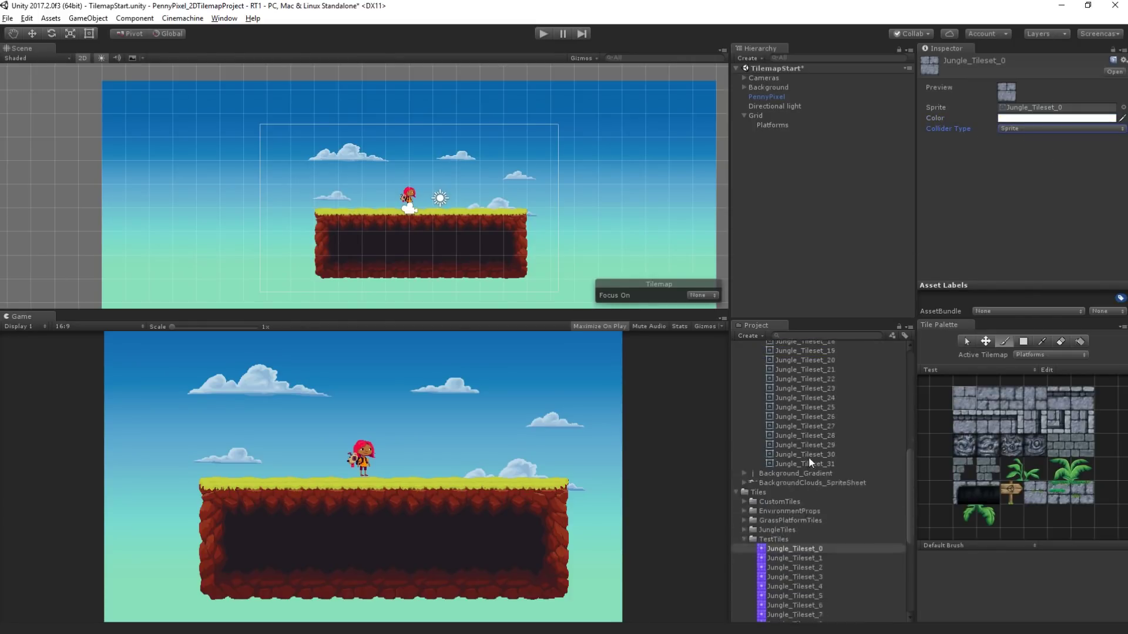
{"action": "scroll", "coordinate": [808, 449], "scroll_direction": "up", "scroll_amount": 4}
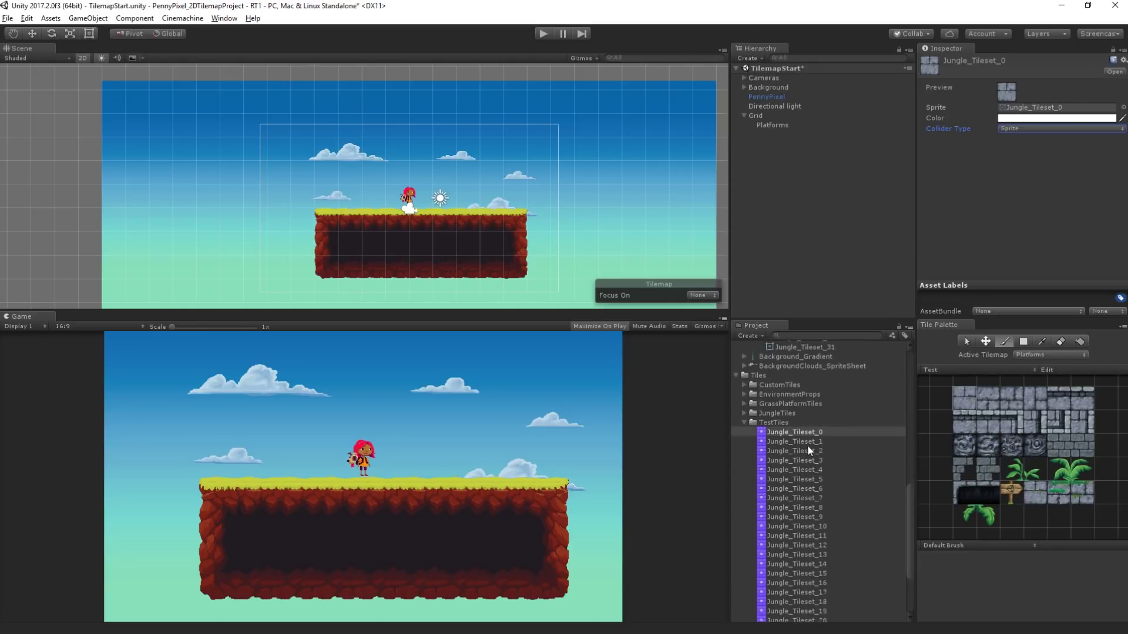
- Erase the whole grass platform and paint a row of eight stone ledge tiles beneath the character in its place
{"action": "left_click", "coordinate": [1062, 342]}
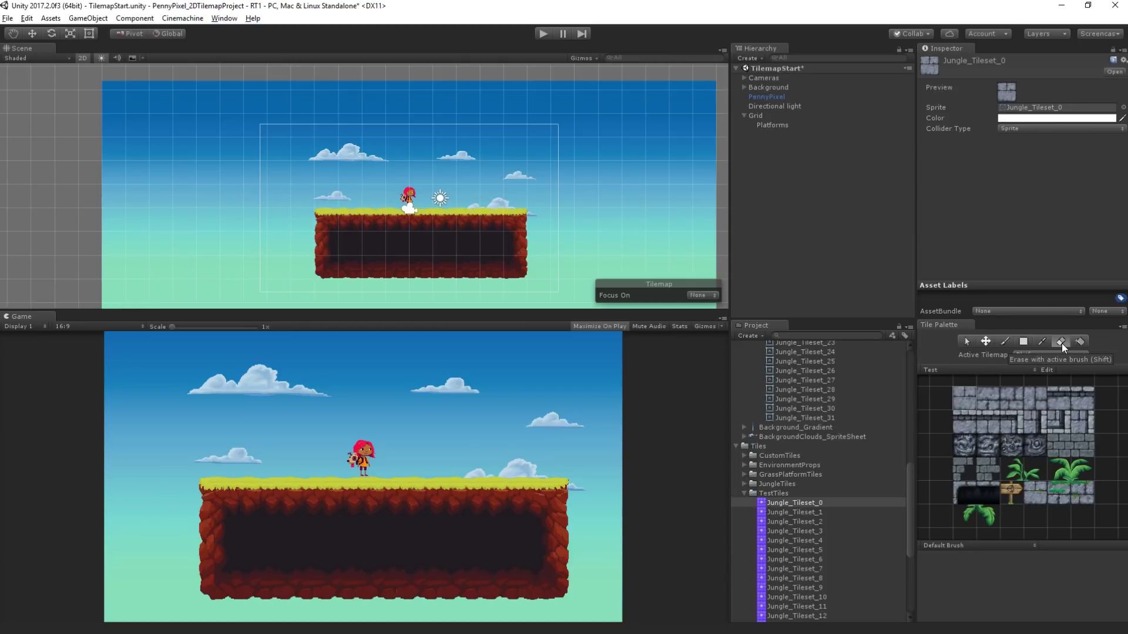
{"action": "mouse_move", "coordinate": [325, 221]}
{"action": "left_mouse_down"}
{"action": "mouse_move", "coordinate": [515, 227]}
{"action": "mouse_move", "coordinate": [515, 266]}
{"action": "mouse_move", "coordinate": [342, 263]}
{"action": "mouse_move", "coordinate": [325, 243]}
{"action": "mouse_move", "coordinate": [488, 237]}
{"action": "mouse_move", "coordinate": [524, 258]}
{"action": "left_mouse_up"}
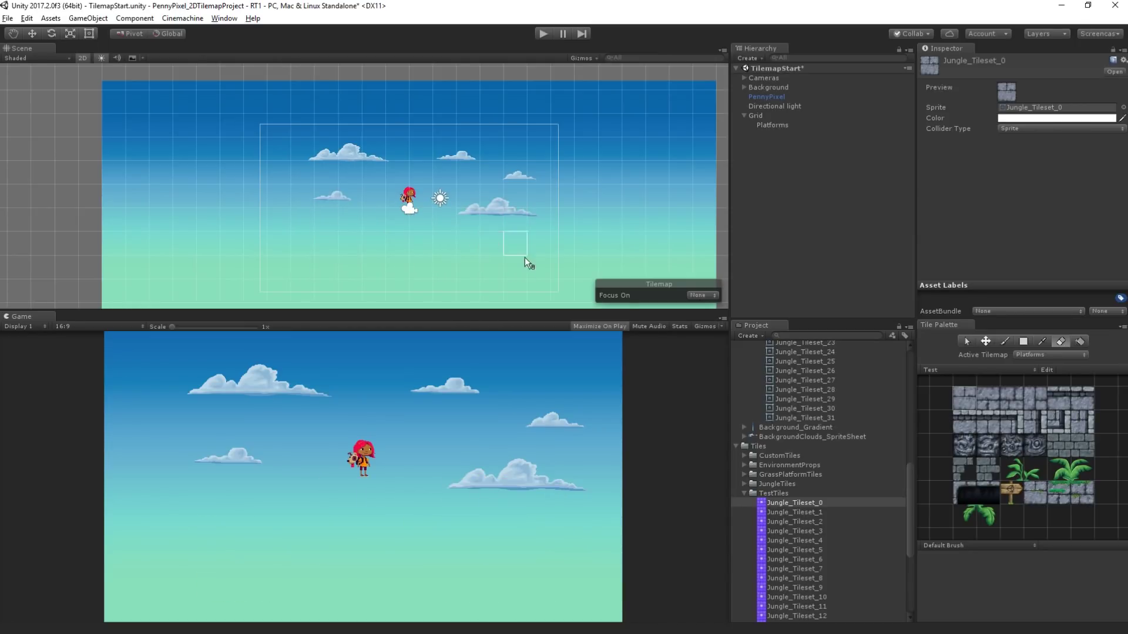
{"action": "left_click", "coordinate": [960, 394]}
{"action": "left_click", "coordinate": [1061, 399]}
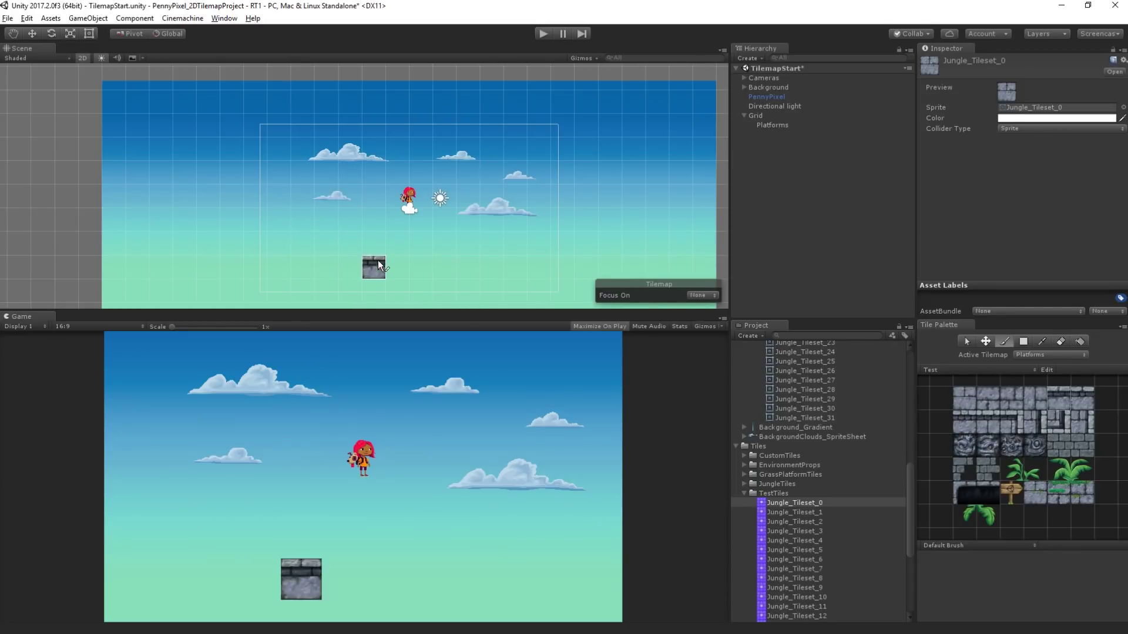
{"action": "left_click_drag", "start_coordinate": [333, 221], "coordinate": [491, 223]}
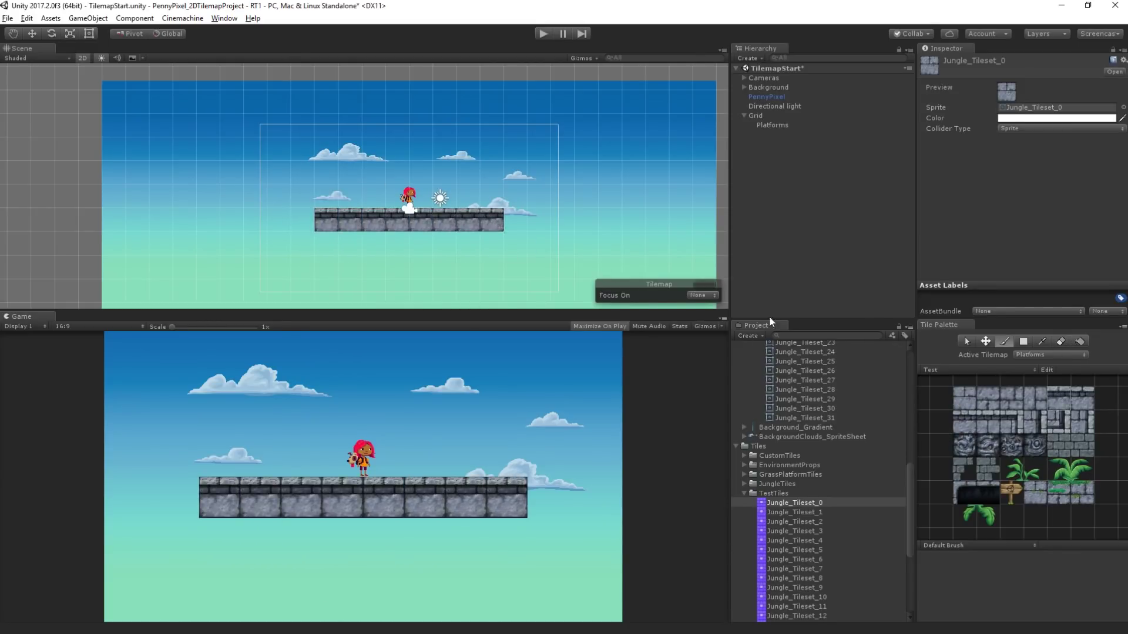
- Place stone corner tiles for the platform's upper-right and lower-right corners, rotating each to face outward
{"action": "left_click", "coordinate": [1058, 421]}
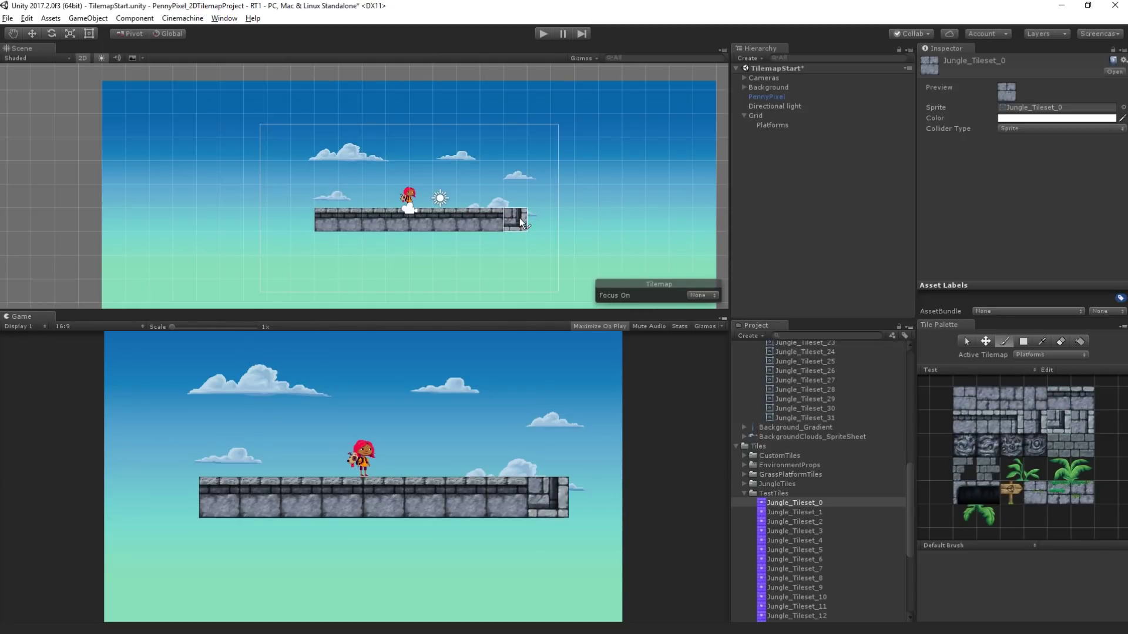
{"action": "key", "text": "bracketright"}
{"action": "key", "text": "bracketright"}
{"action": "key", "text": "bracketright"}
{"action": "key", "text": "bracketright"}
{"action": "key", "text": "bracketright"}
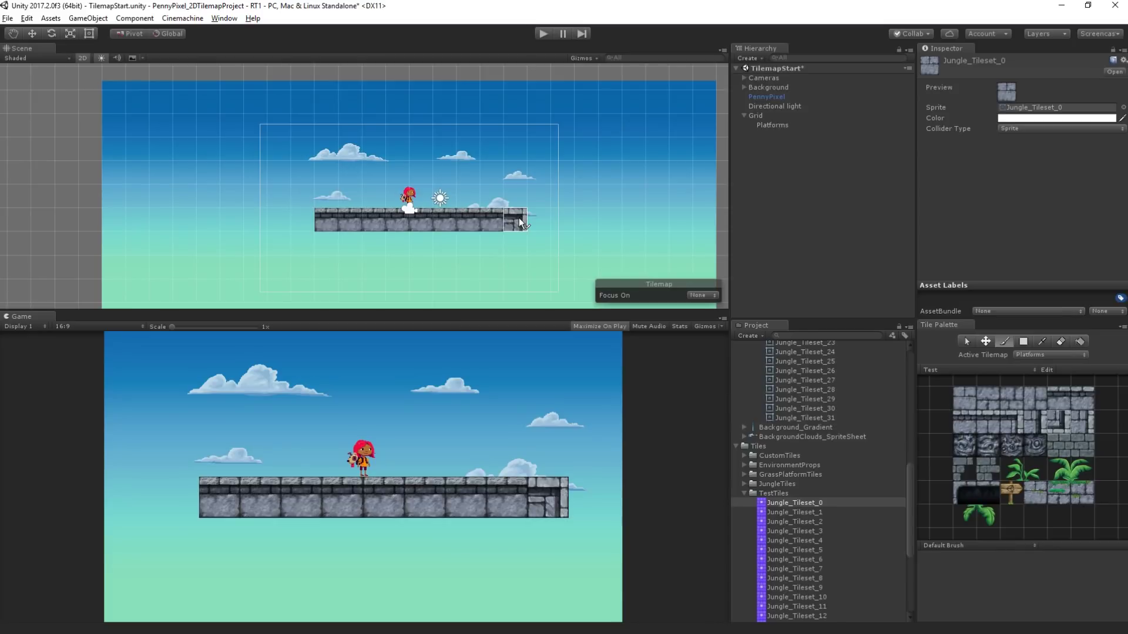
{"action": "left_click", "coordinate": [519, 217]}
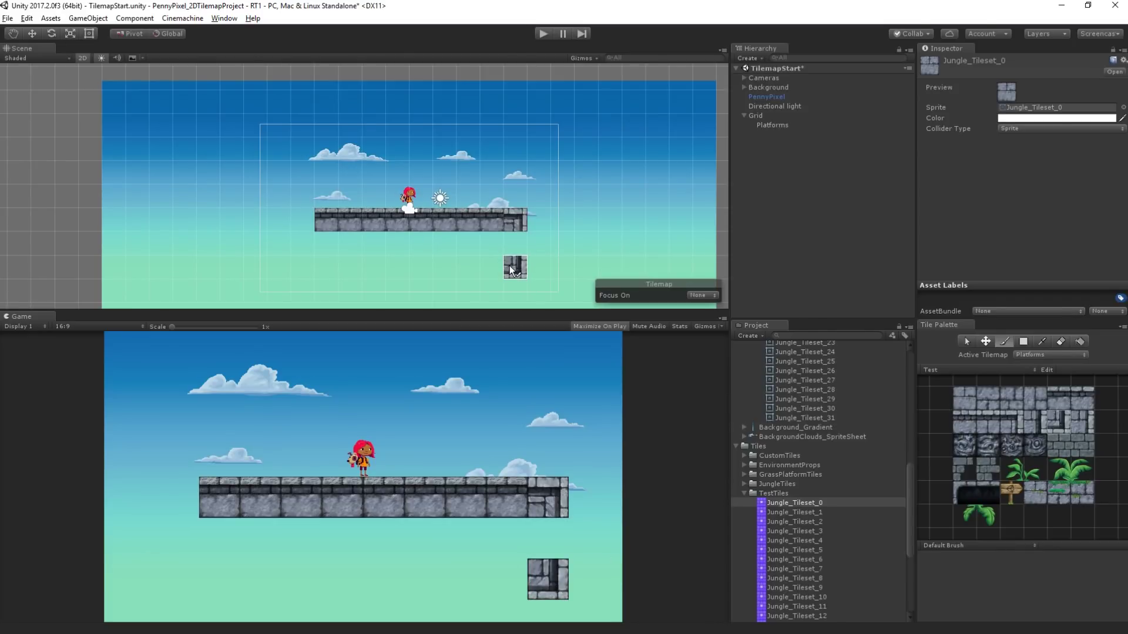
{"action": "left_click", "coordinate": [511, 271]}
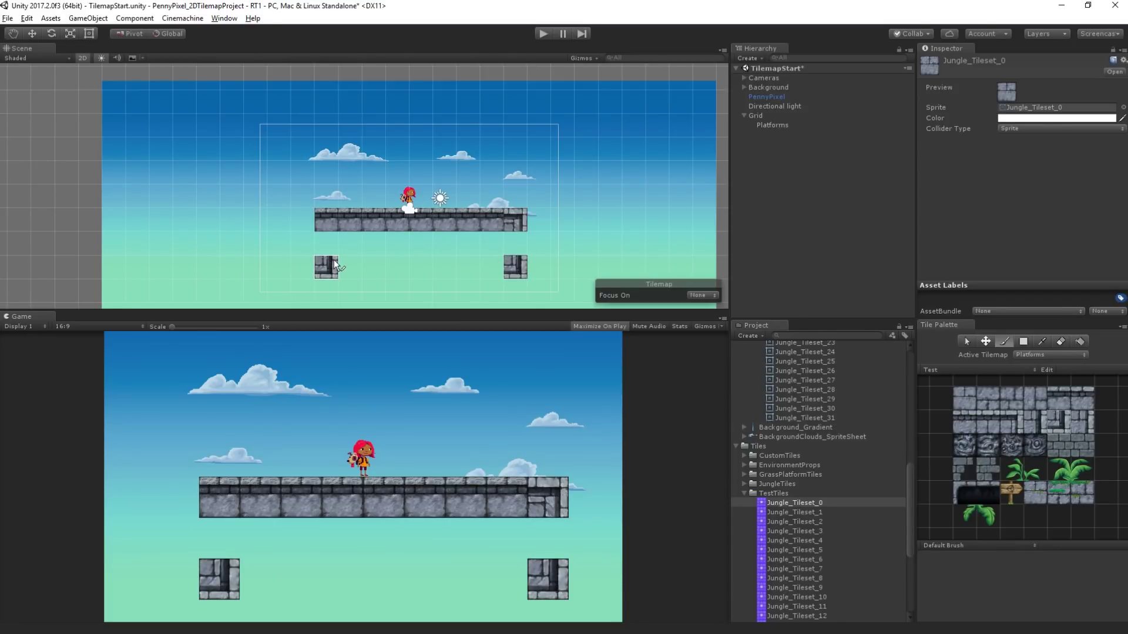
- Place rotated stone corner tiles for the platform's upper-left and lower-left corners, one cell beyond the ledge row
{"action": "key", "text": "bracketright"}
{"action": "key", "text": "bracketright"}
{"action": "key", "text": "bracketright"}
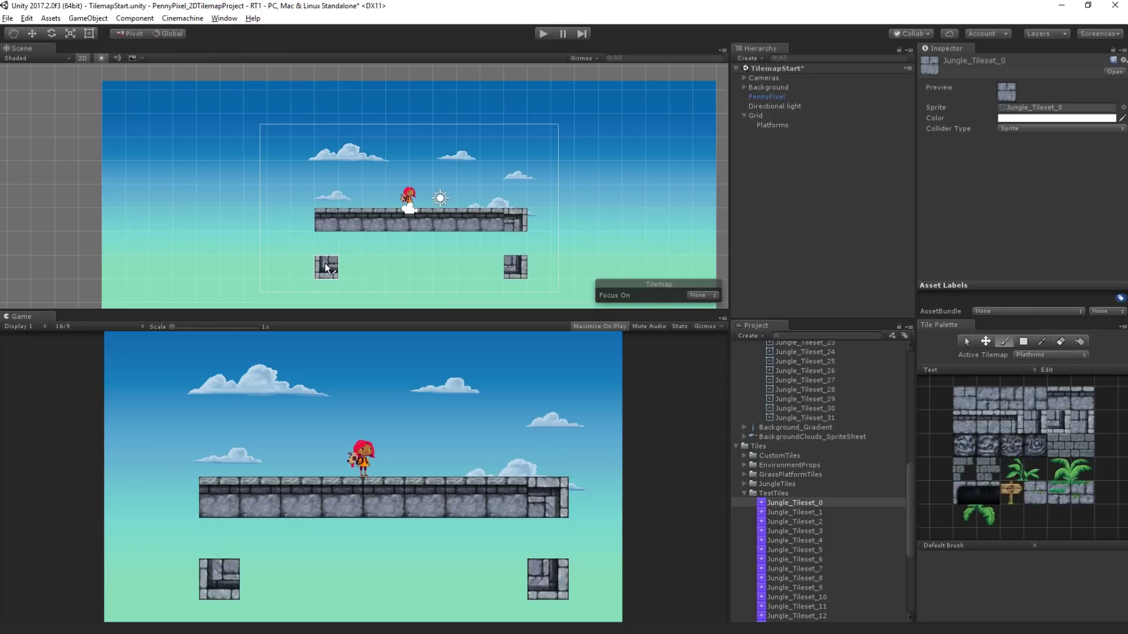
{"action": "left_click", "coordinate": [305, 220]}
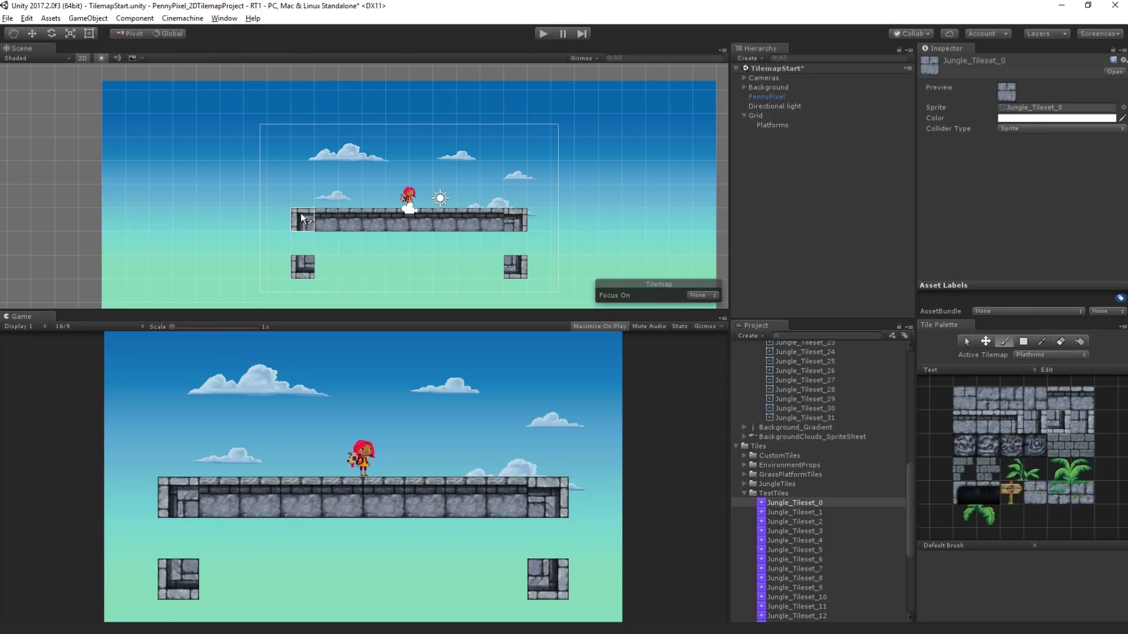
- Paint the platform's bottom row and both sides with rotated stone edge tiles to close the frame
{"action": "left_click", "coordinate": [517, 244]}
{"action": "left_click", "coordinate": [1056, 396]}
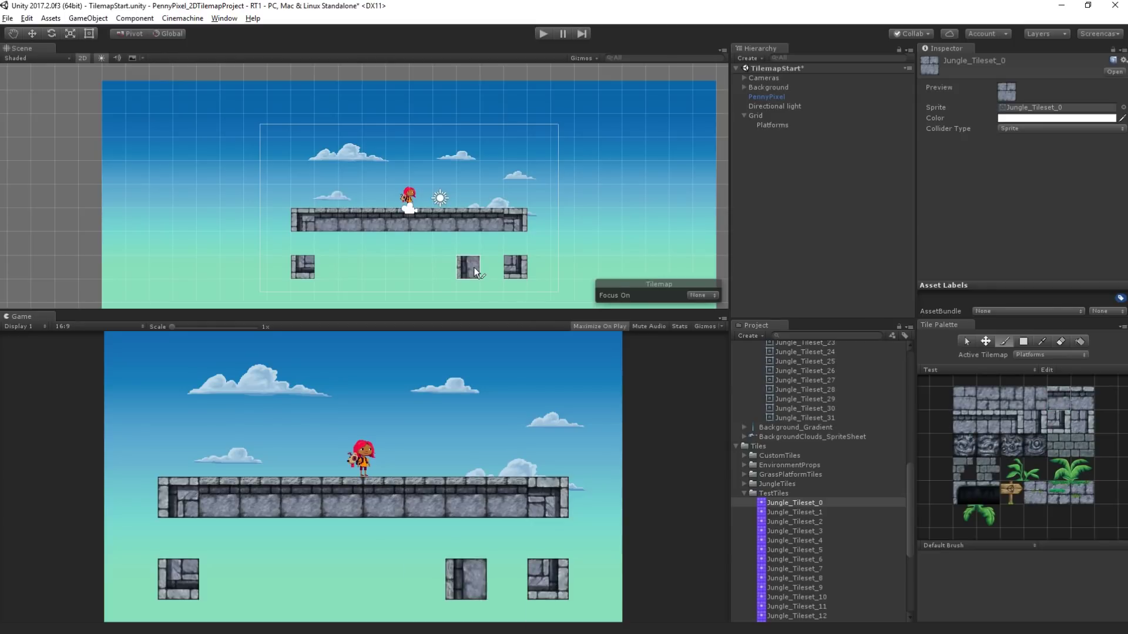
{"action": "mouse_move", "coordinate": [488, 267]}
{"action": "left_mouse_down"}
{"action": "mouse_move", "coordinate": [326, 268]}
{"action": "mouse_move", "coordinate": [295, 237]}
{"action": "left_mouse_up"}
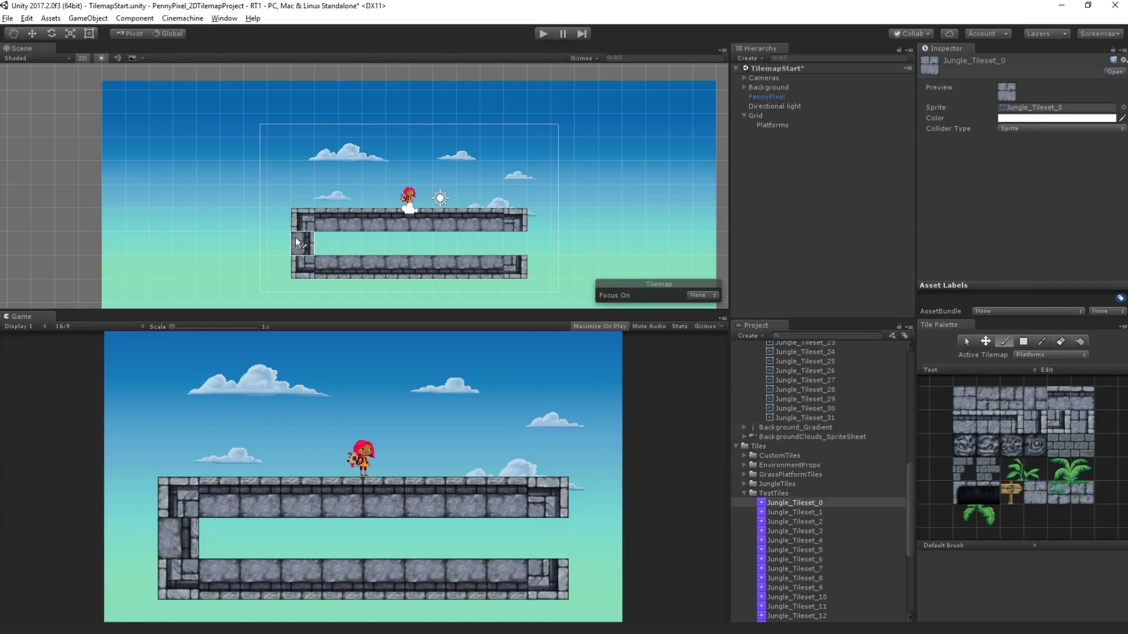
{"action": "left_click", "coordinate": [514, 244]}
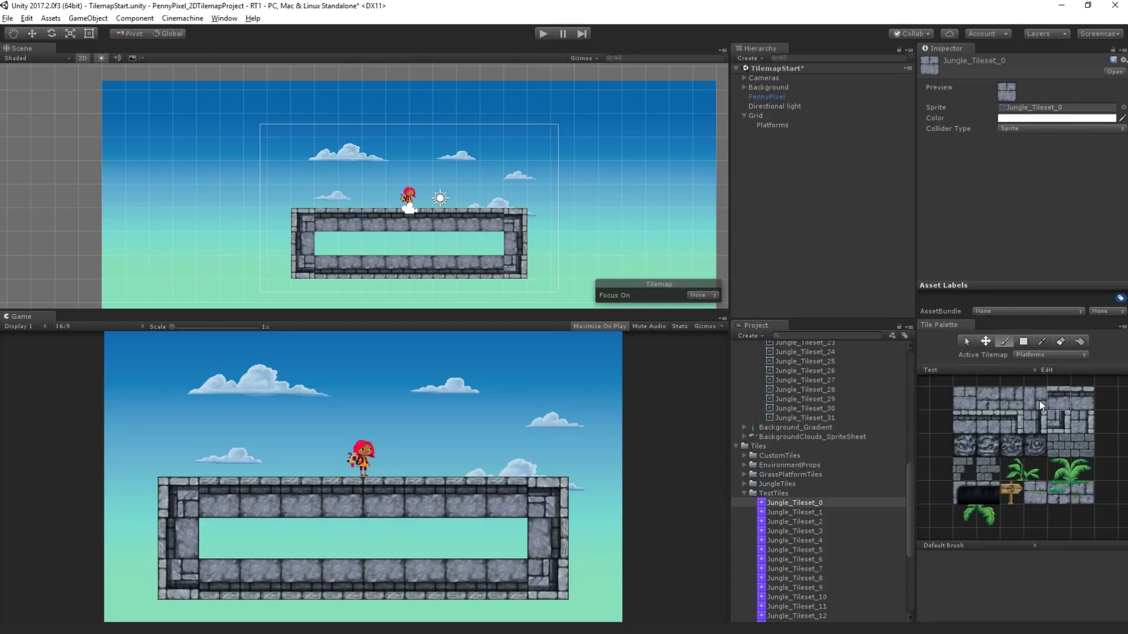
- Fill the platform's hollow middle row with a mix of plain stone tiles, including a multi-tile selection from the palette
{"action": "left_click", "coordinate": [327, 243]}
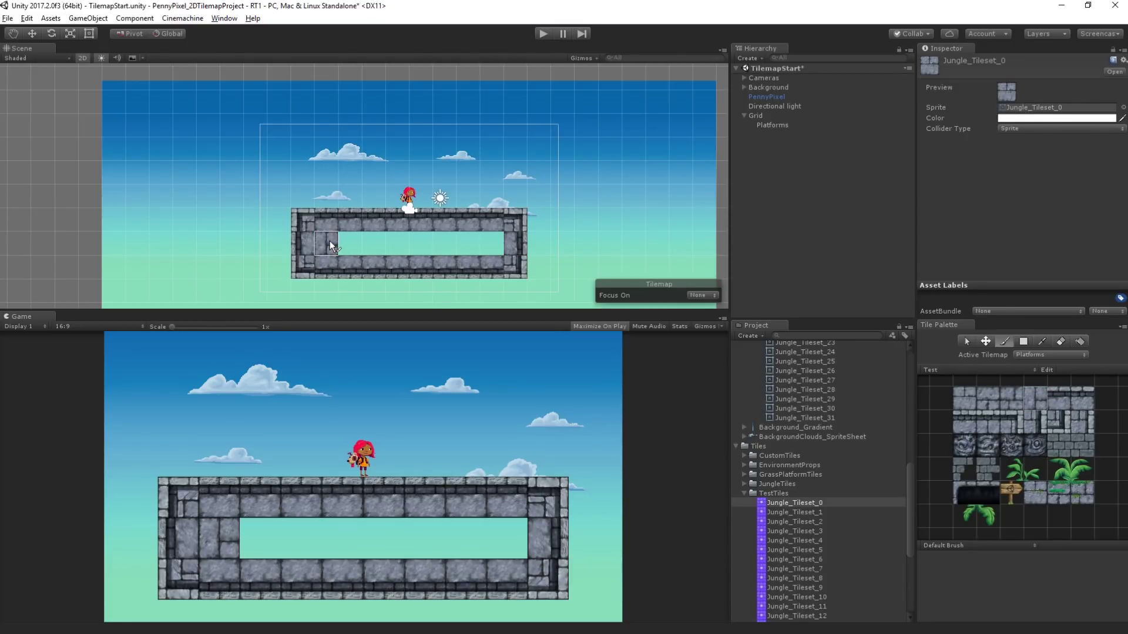
{"action": "left_click", "coordinate": [1042, 400]}
{"action": "left_click", "coordinate": [352, 245]}
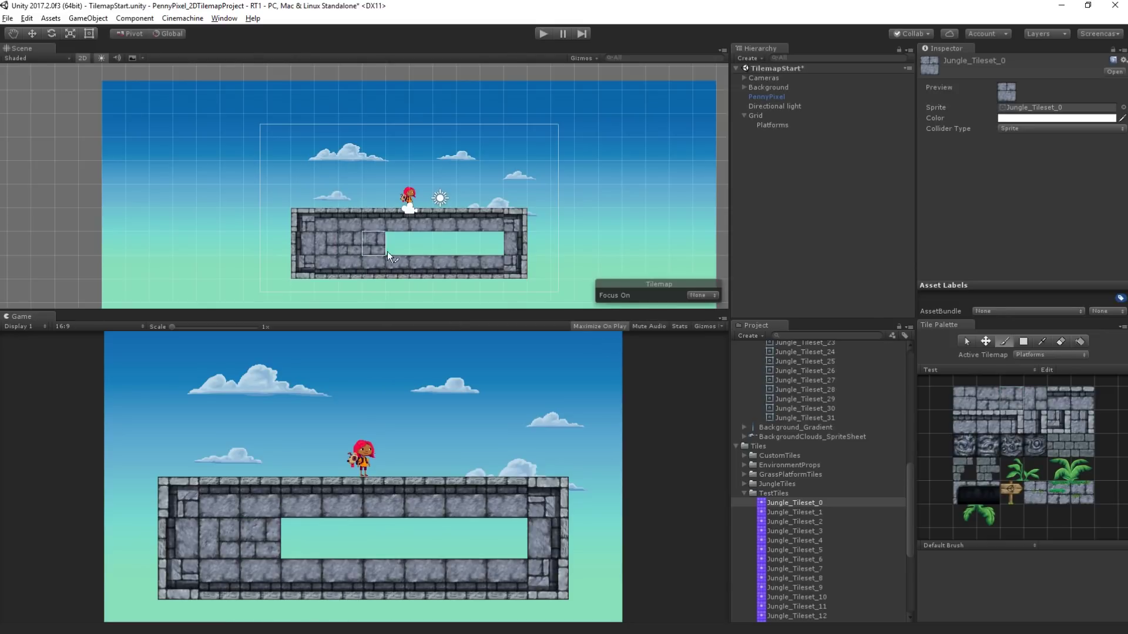
{"action": "left_click", "coordinate": [373, 243]}
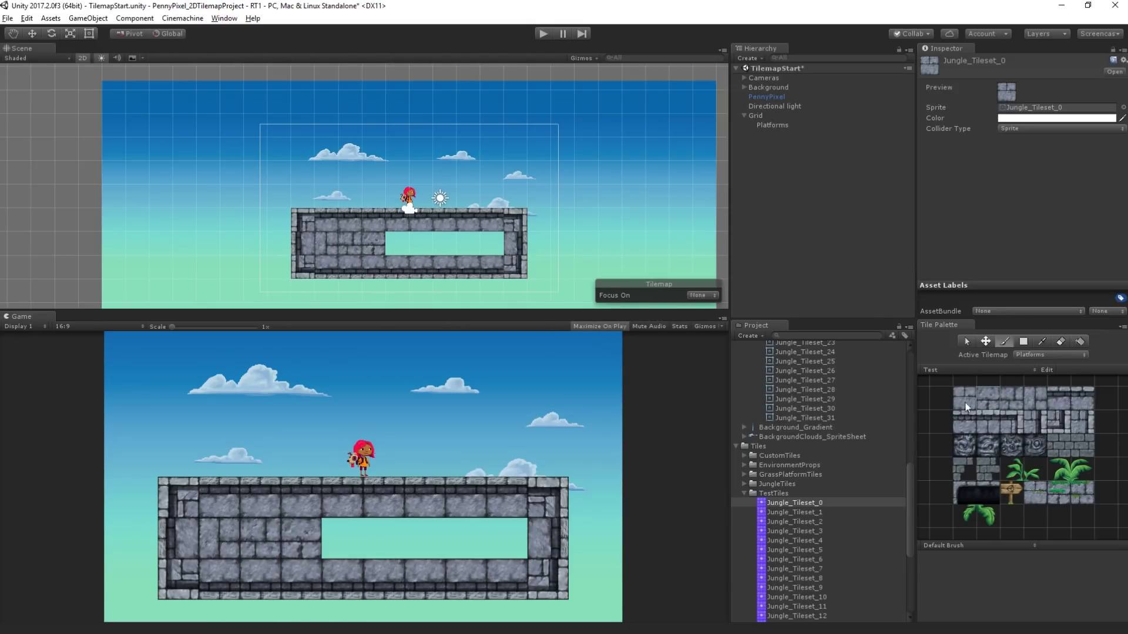
{"action": "left_click_drag", "start_coordinate": [954, 376], "coordinate": [1035, 403]}
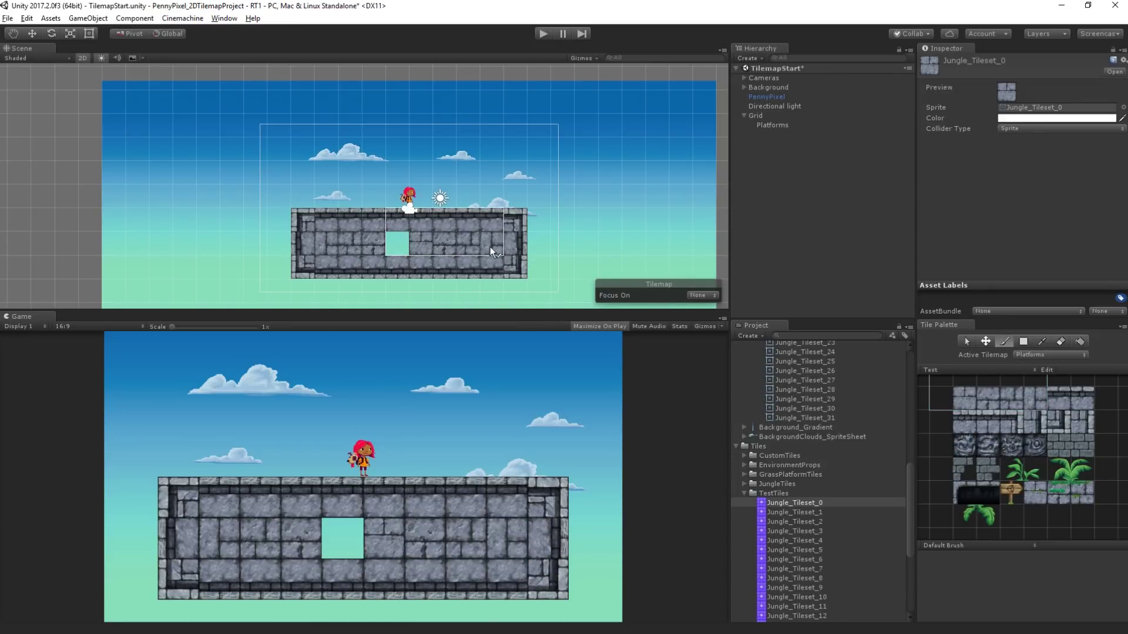
{"action": "left_click", "coordinate": [490, 247]}
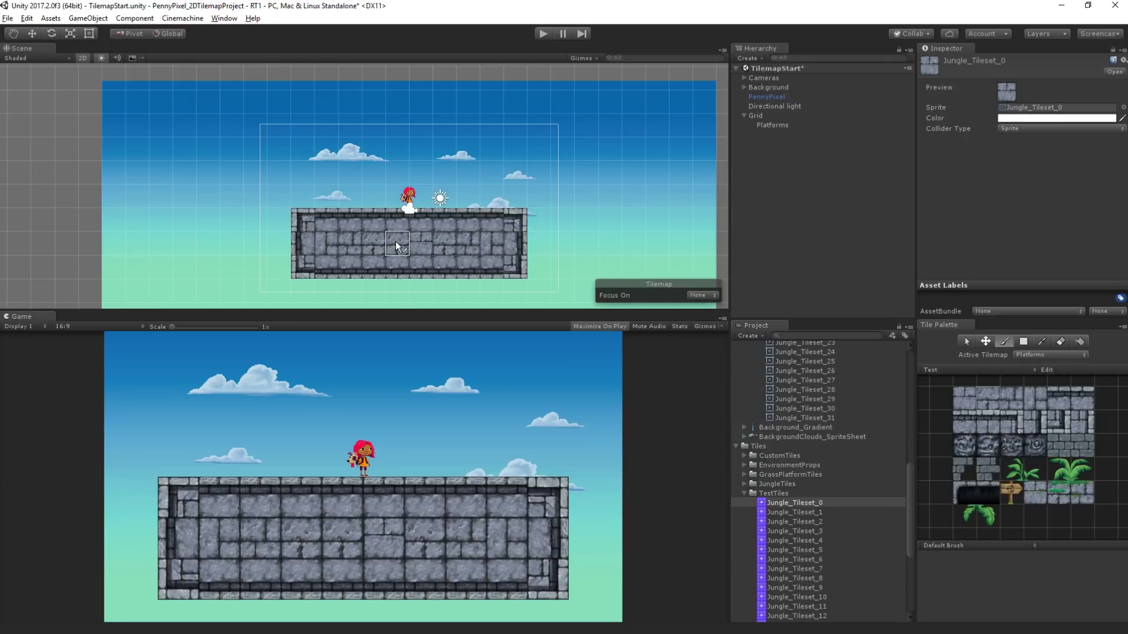
{"action": "left_click", "coordinate": [871, 238]}
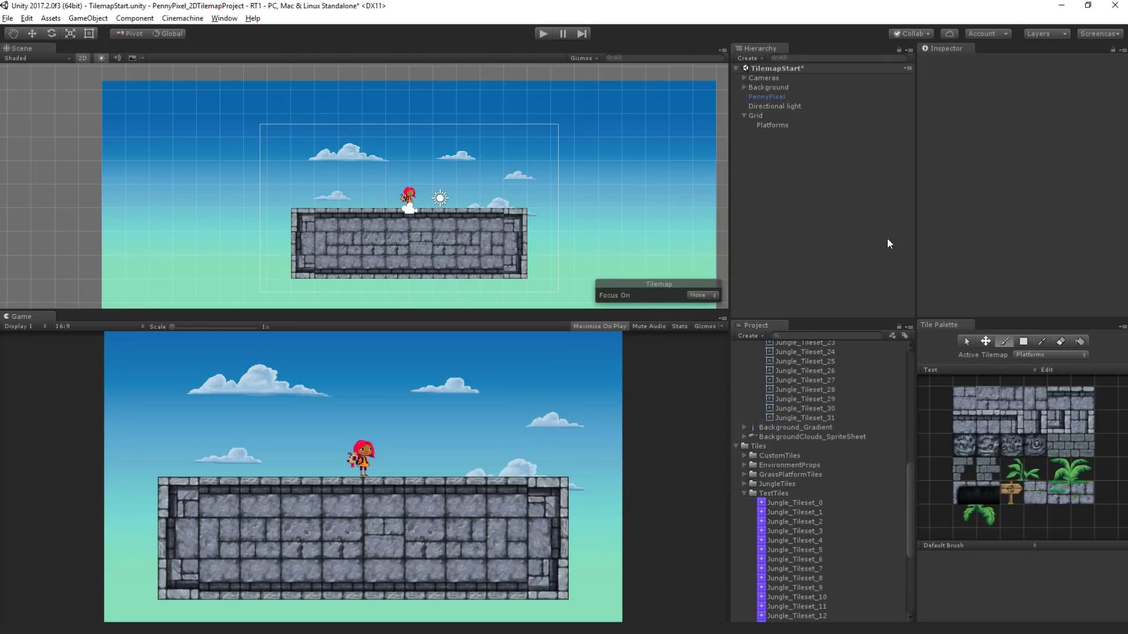
- Paint the platform's entire interior row with a single plain stone tile and erase any stray tile beside the platform
{"action": "left_click", "coordinate": [1011, 403]}
{"action": "left_click_drag", "start_coordinate": [336, 245], "coordinate": [480, 240]}
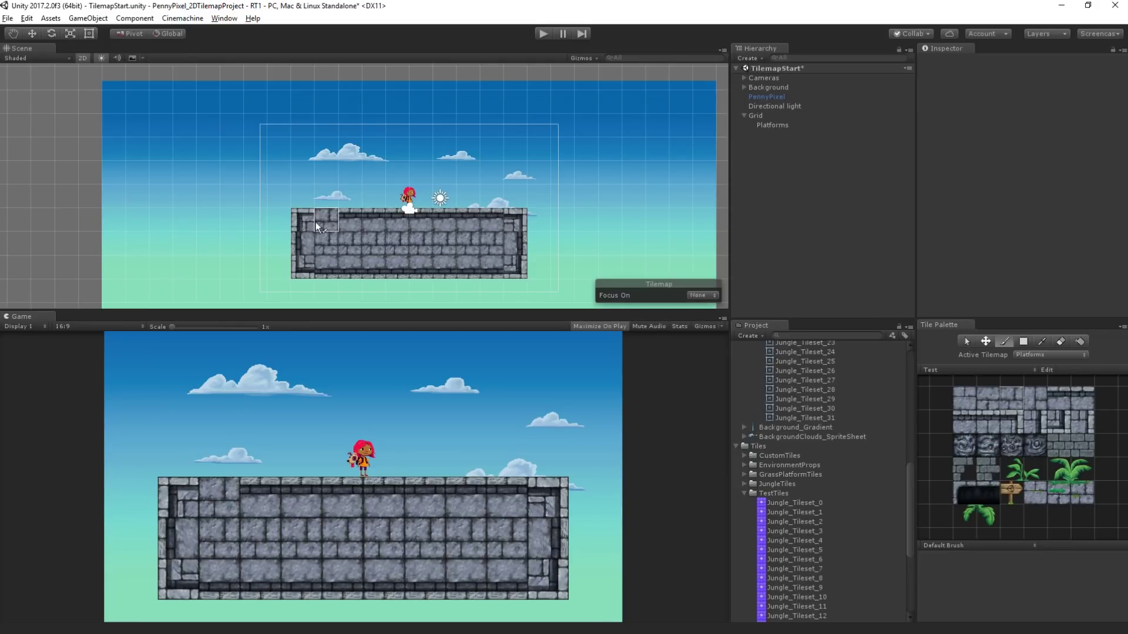
{"action": "left_click", "coordinate": [535, 275]}
{"action": "left_click", "coordinate": [536, 275], "text": "shift"}
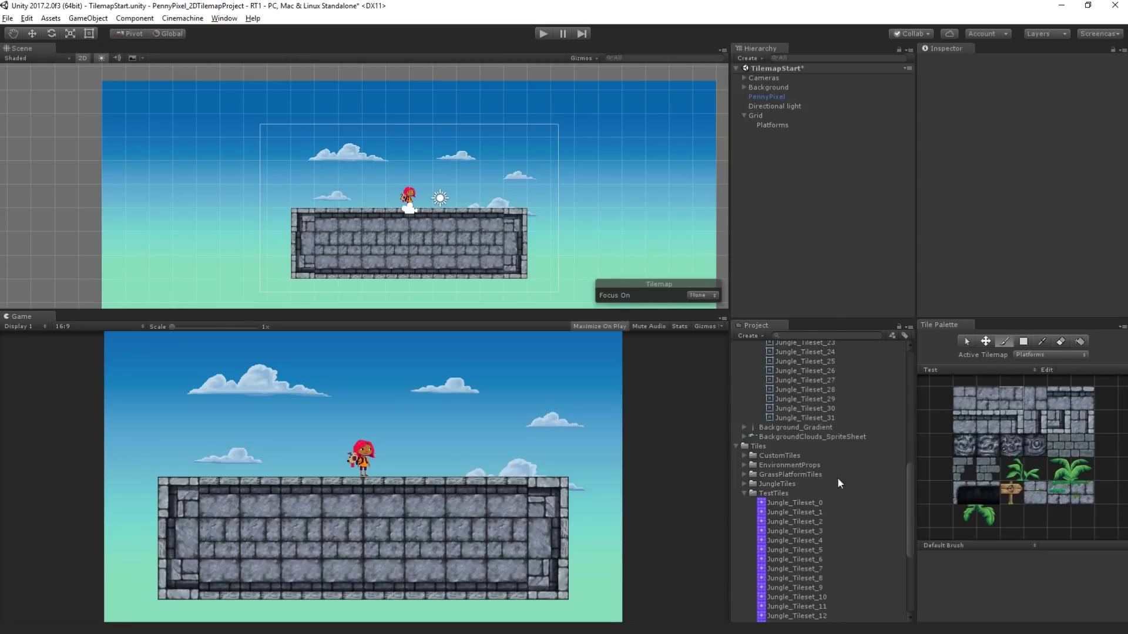
- Compare the properties of the Jungle_Tileset_0, Jungle_Tileset_1 and Jungle_Tileset_2 tile assets in the TestTiles folder
{"action": "scroll", "coordinate": [859, 547], "scroll_direction": "down", "scroll_amount": 5}
{"action": "scroll", "coordinate": [838, 545], "scroll_direction": "up", "scroll_amount": 4}
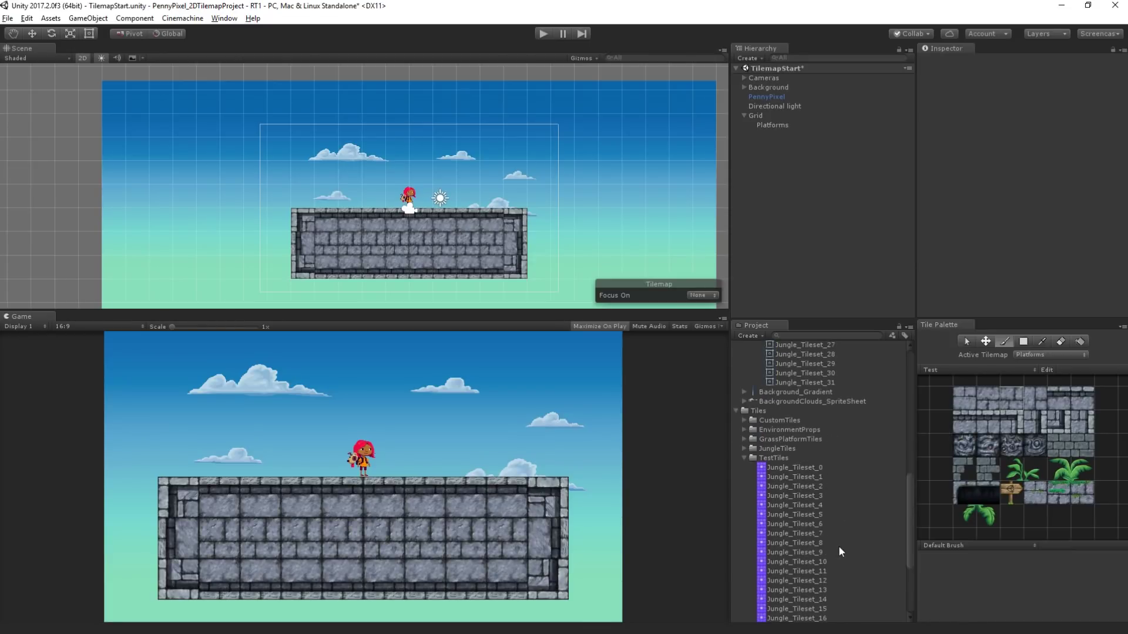
{"action": "left_click", "coordinate": [890, 467]}
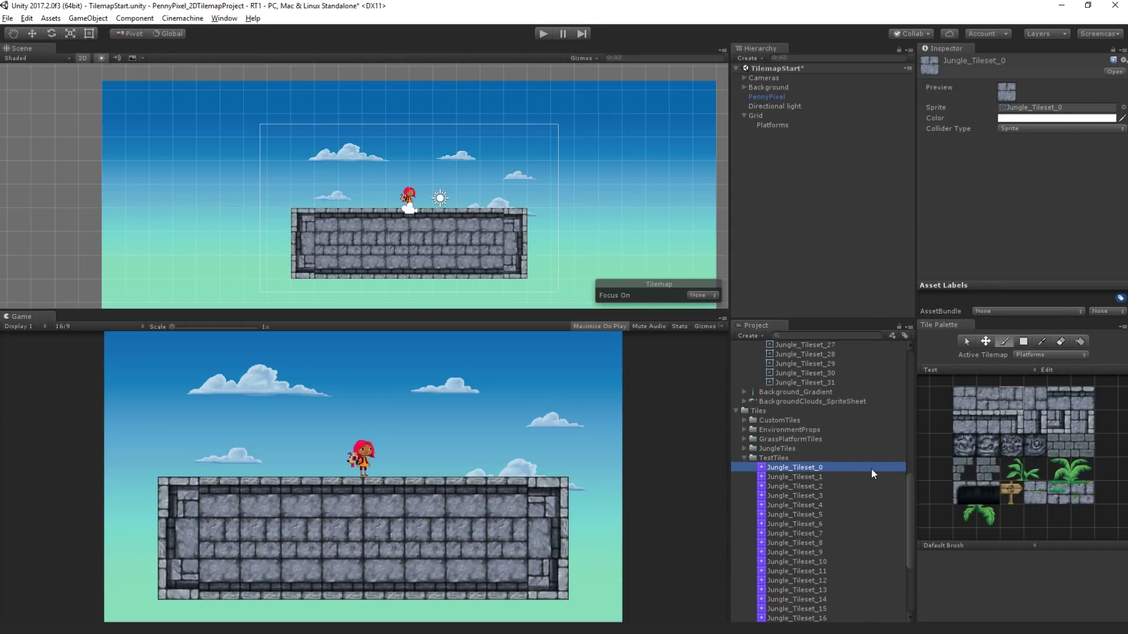
{"action": "left_click", "coordinate": [811, 476]}
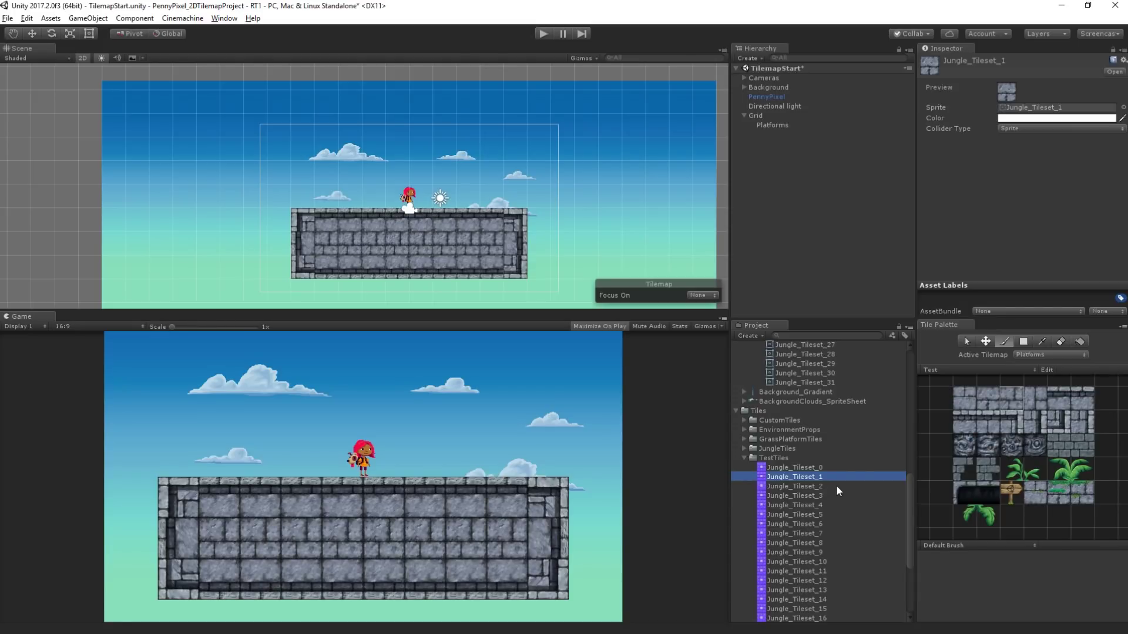
{"action": "left_click", "coordinate": [837, 486]}
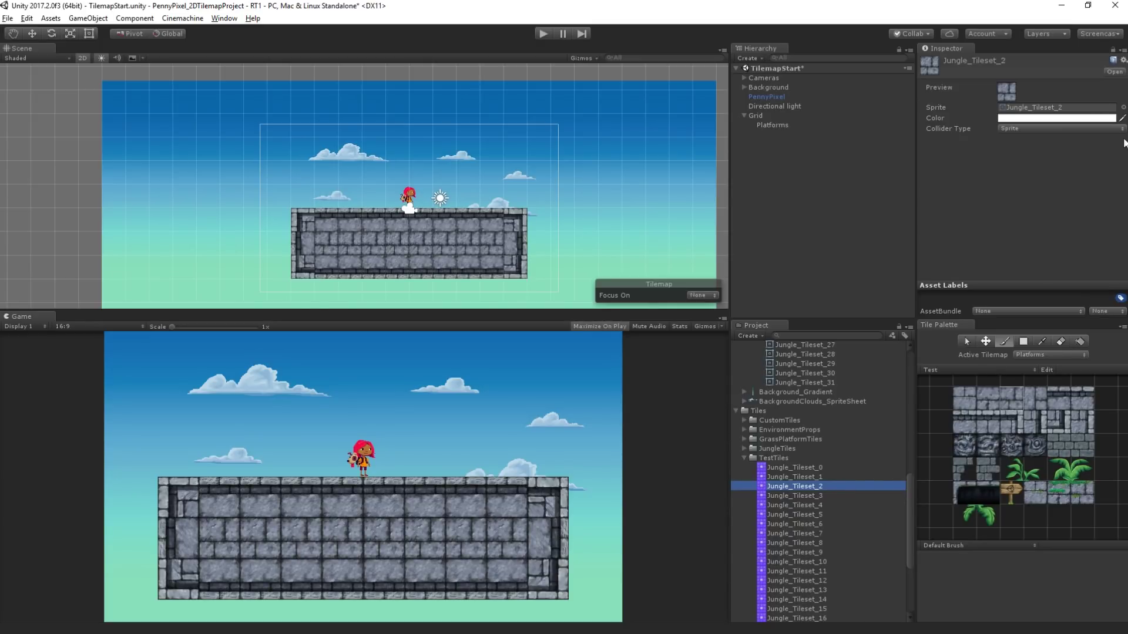
- Change the sprite of the Jungle_Tileset_2 tile asset to Jungle_Tileset_14, the carved face stone
{"action": "left_click", "coordinate": [1029, 114]}
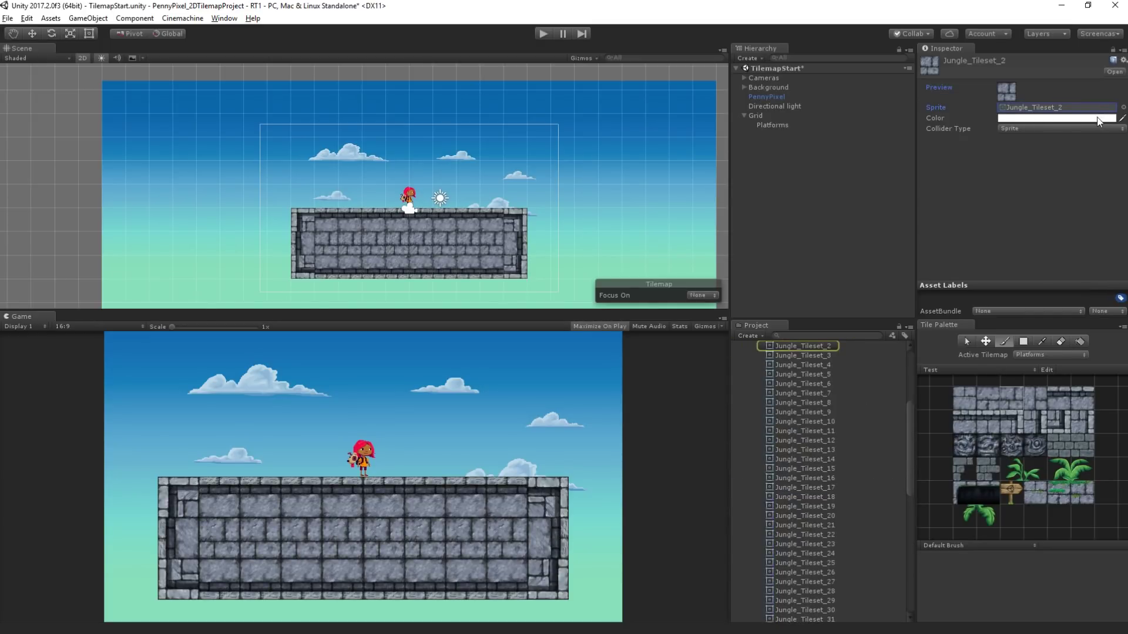
{"action": "left_click", "coordinate": [1124, 108]}
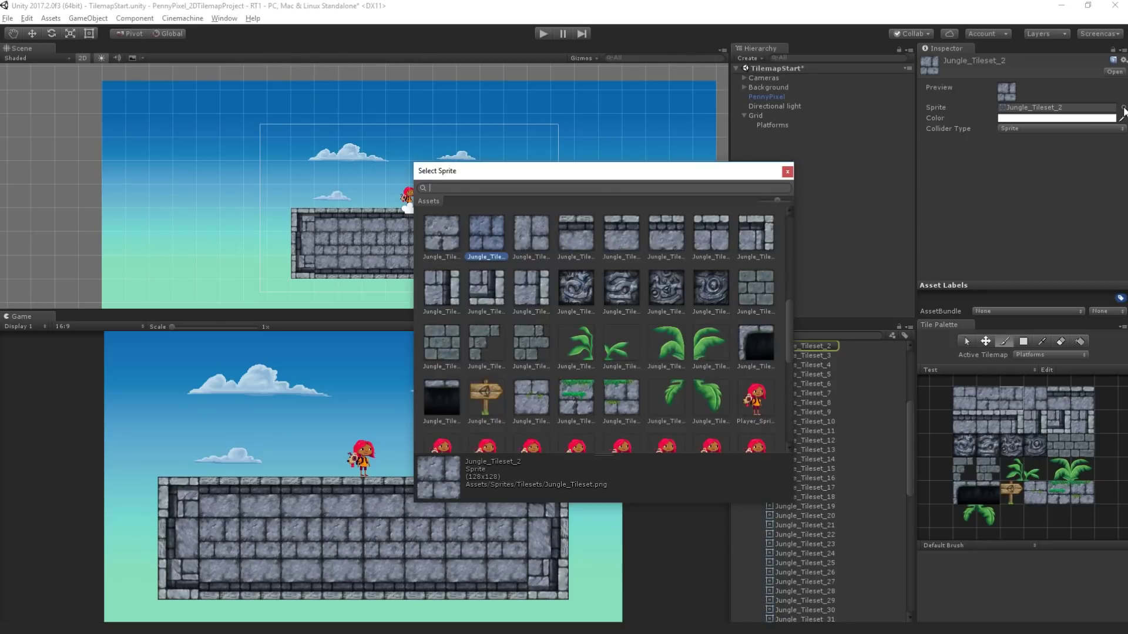
{"action": "double_click", "coordinate": [667, 284]}
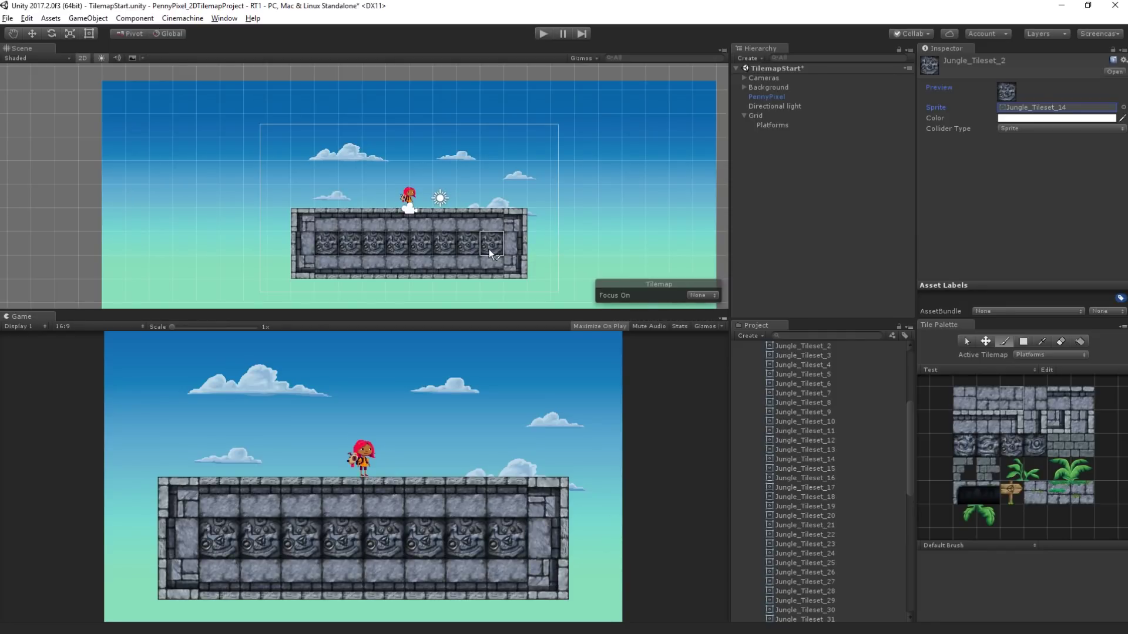
- Tint the Jungle_Tileset_2 tile asset red by setting its color to FF0202FF
{"action": "scroll", "coordinate": [830, 525], "scroll_direction": "down", "scroll_amount": 8}
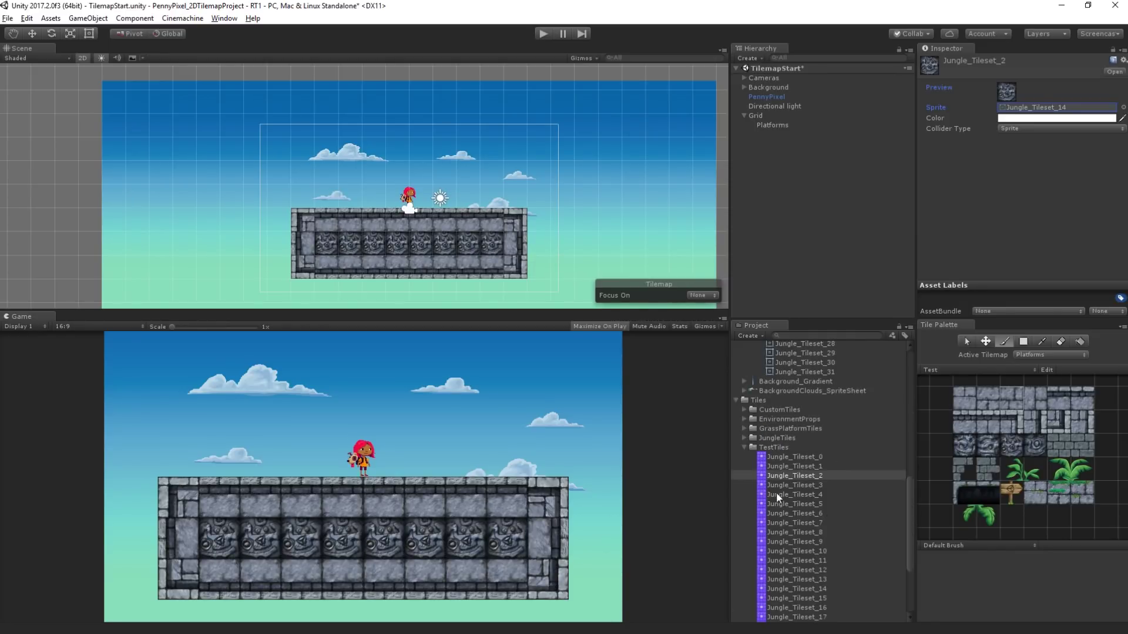
{"action": "scroll", "coordinate": [785, 397], "scroll_direction": "up", "scroll_amount": 4}
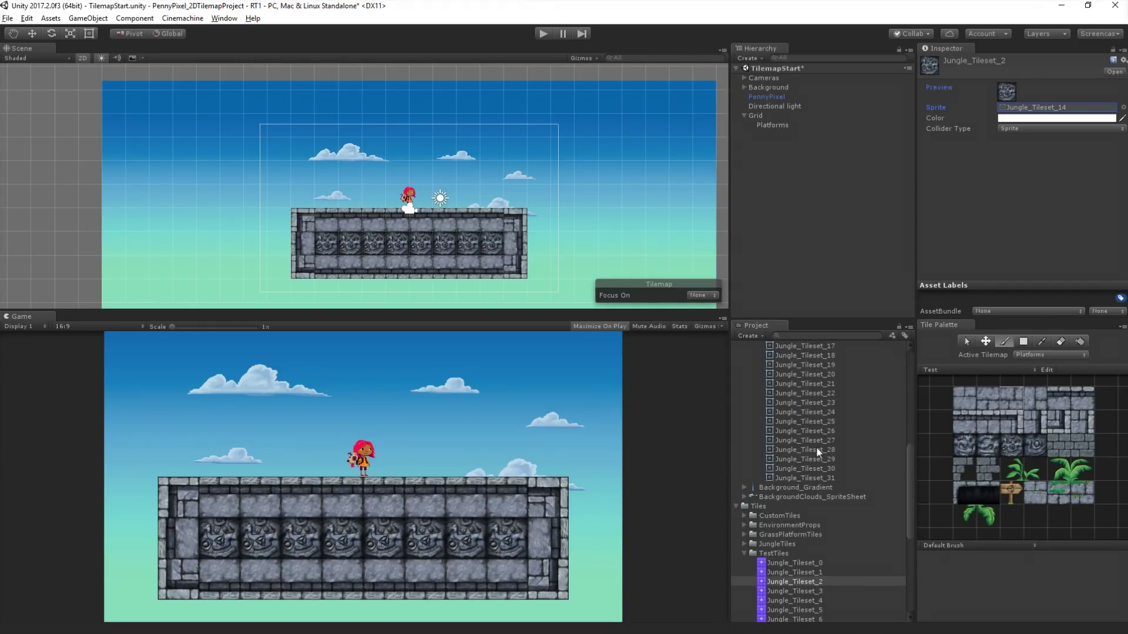
{"action": "scroll", "coordinate": [817, 419], "scroll_direction": "down", "scroll_amount": 5}
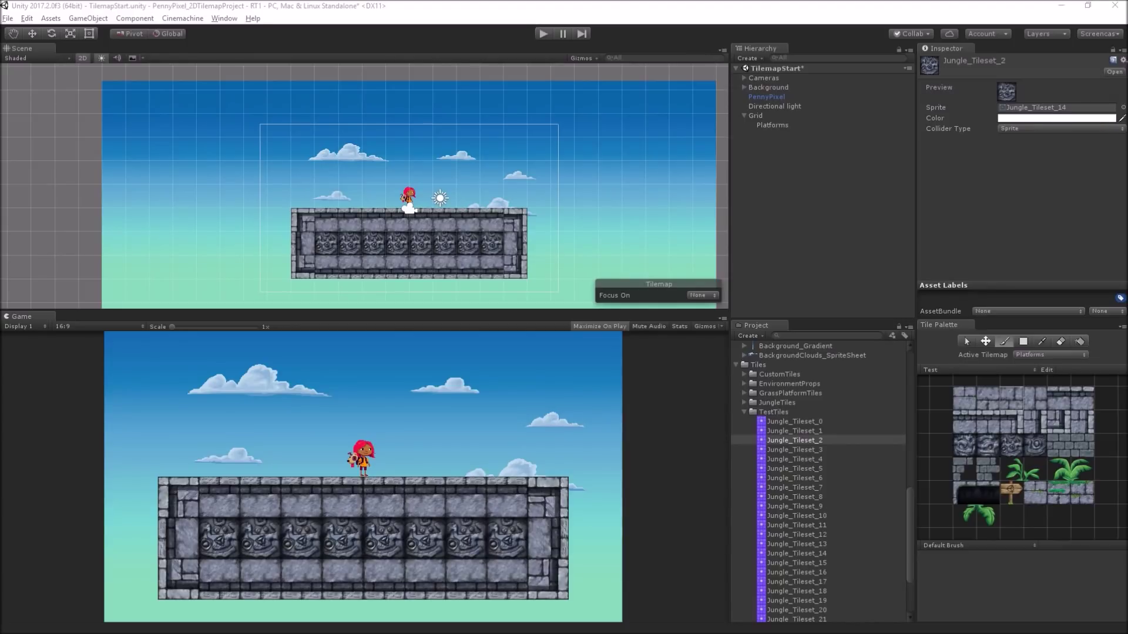
{"action": "left_click_drag", "start_coordinate": [841, 227], "coordinate": [865, 198]}
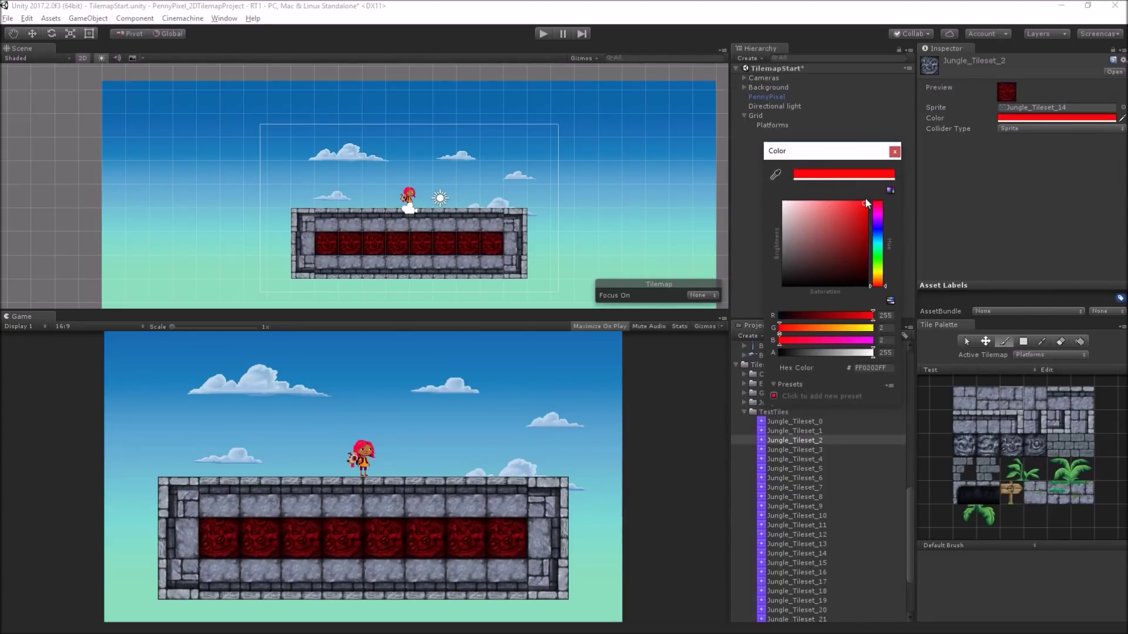
{"action": "left_click", "coordinate": [895, 151]}
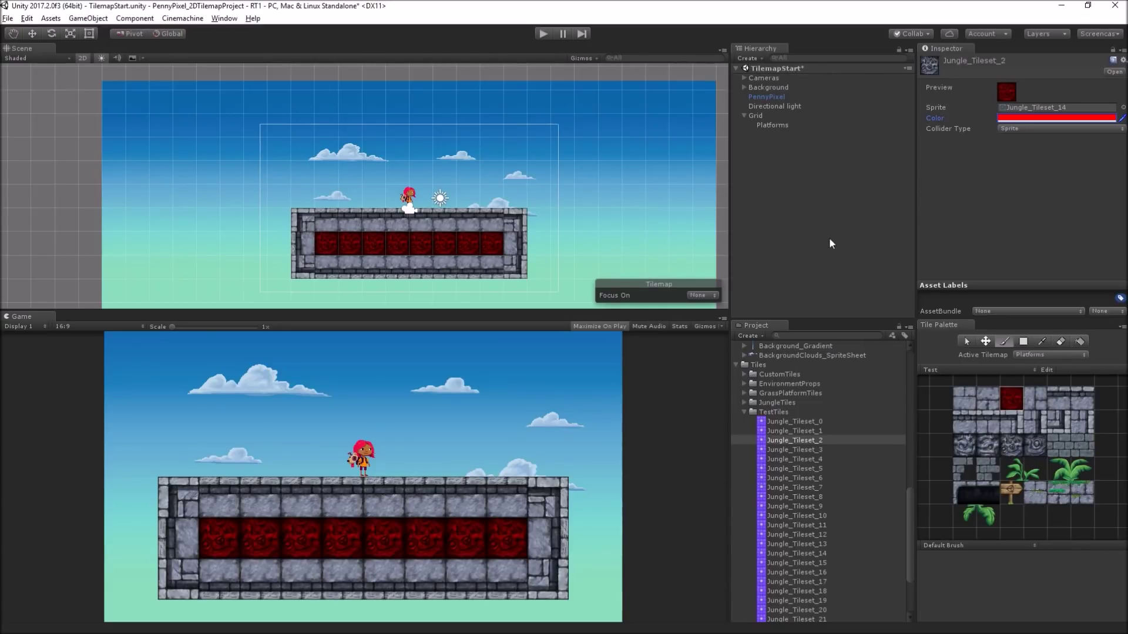
- Erase the entire stone platform from the Platforms tilemap, then deselect the tile asset and collapse the TestTiles folder
{"action": "left_click", "coordinate": [1061, 342]}
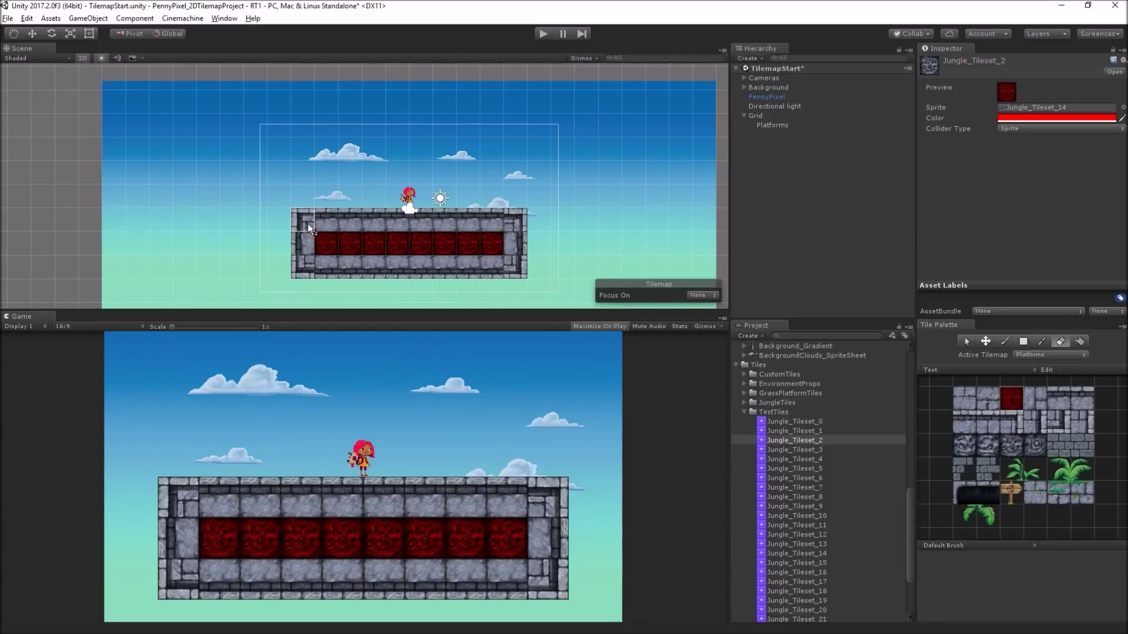
{"action": "mouse_move", "coordinate": [308, 224]}
{"action": "left_mouse_down"}
{"action": "mouse_move", "coordinate": [478, 263]}
{"action": "mouse_move", "coordinate": [398, 239]}
{"action": "mouse_move", "coordinate": [405, 227]}
{"action": "mouse_move", "coordinate": [497, 256]}
{"action": "mouse_move", "coordinate": [297, 268]}
{"action": "mouse_move", "coordinate": [303, 243]}
{"action": "left_mouse_up"}
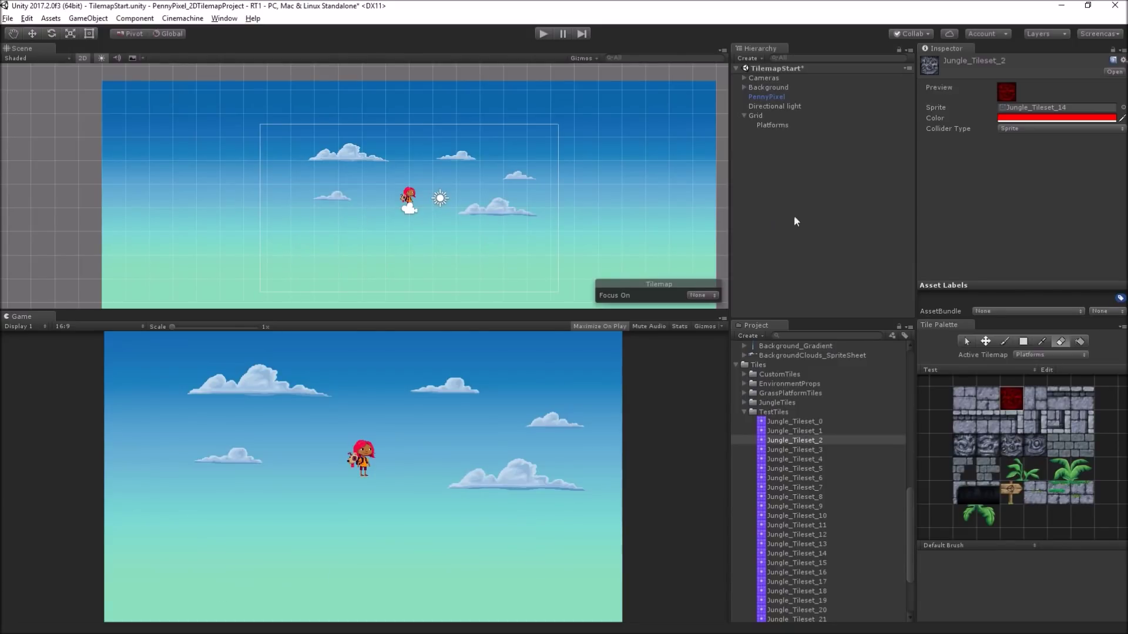
{"action": "left_click", "coordinate": [840, 210]}
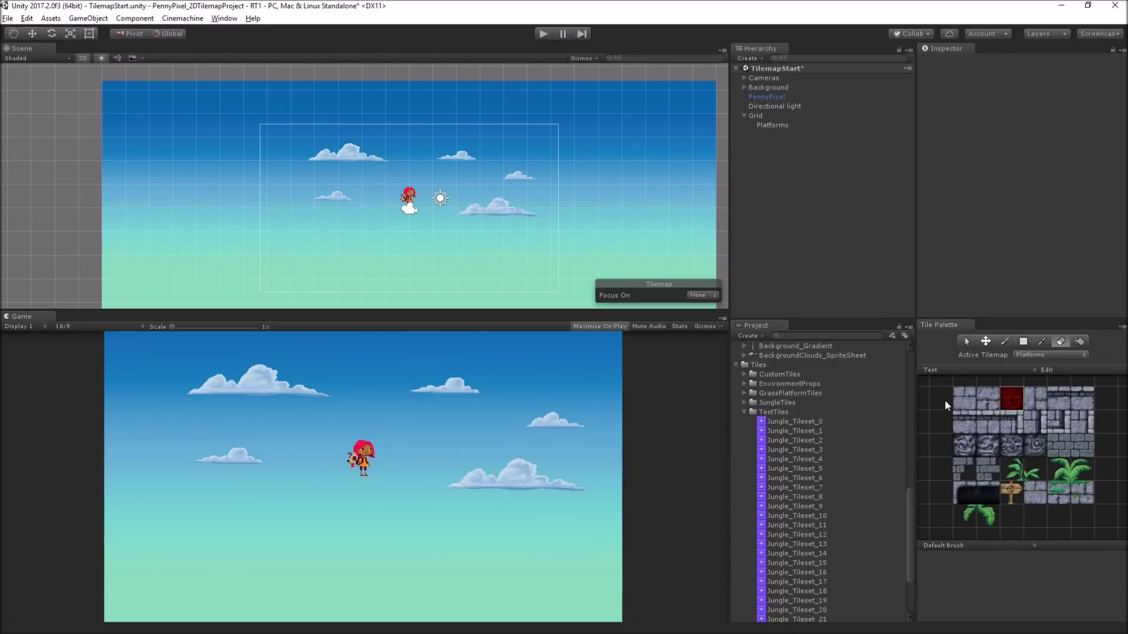
{"action": "left_click", "coordinate": [744, 412]}
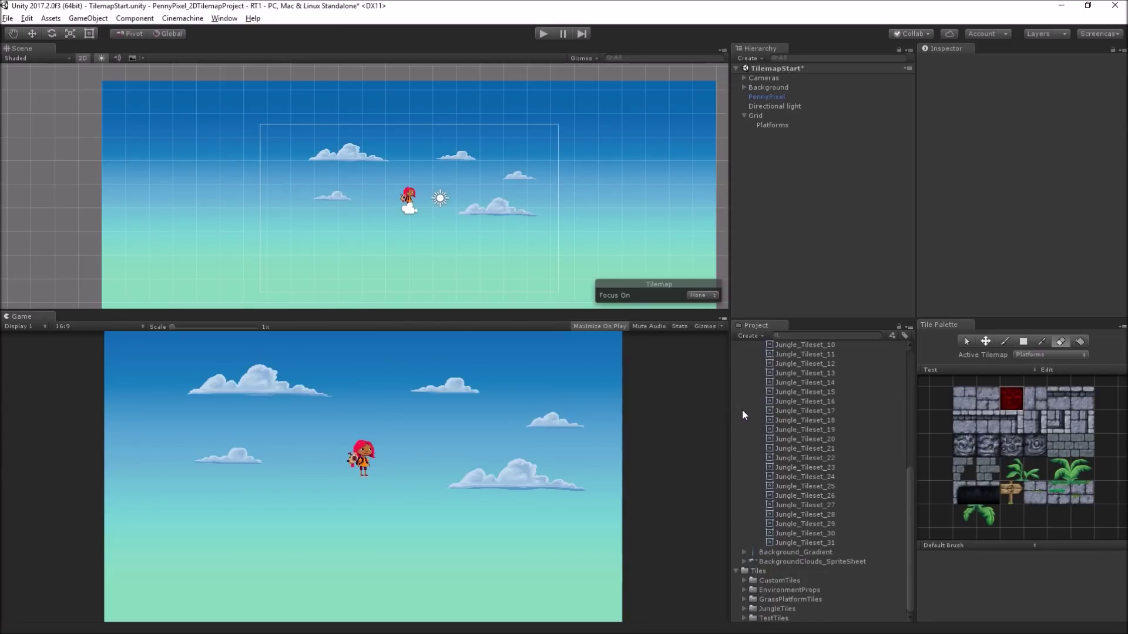
- Switch to the Grass Platform Palette and paint its 3×3 grass-topped block directly beneath the character
{"action": "left_click", "coordinate": [984, 368]}
{"action": "left_click", "coordinate": [986, 397]}
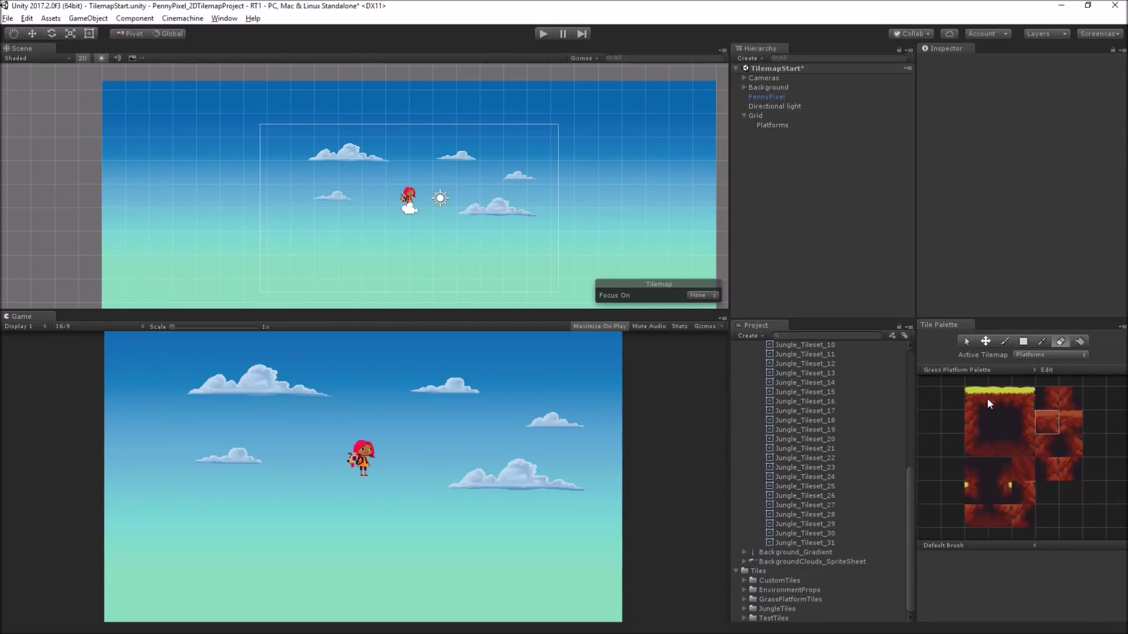
{"action": "mouse_move", "coordinate": [970, 392]}
{"action": "left_mouse_down"}
{"action": "mouse_move", "coordinate": [1028, 435]}
{"action": "mouse_move", "coordinate": [1029, 449]}
{"action": "left_mouse_up"}
{"action": "left_click", "coordinate": [445, 271]}
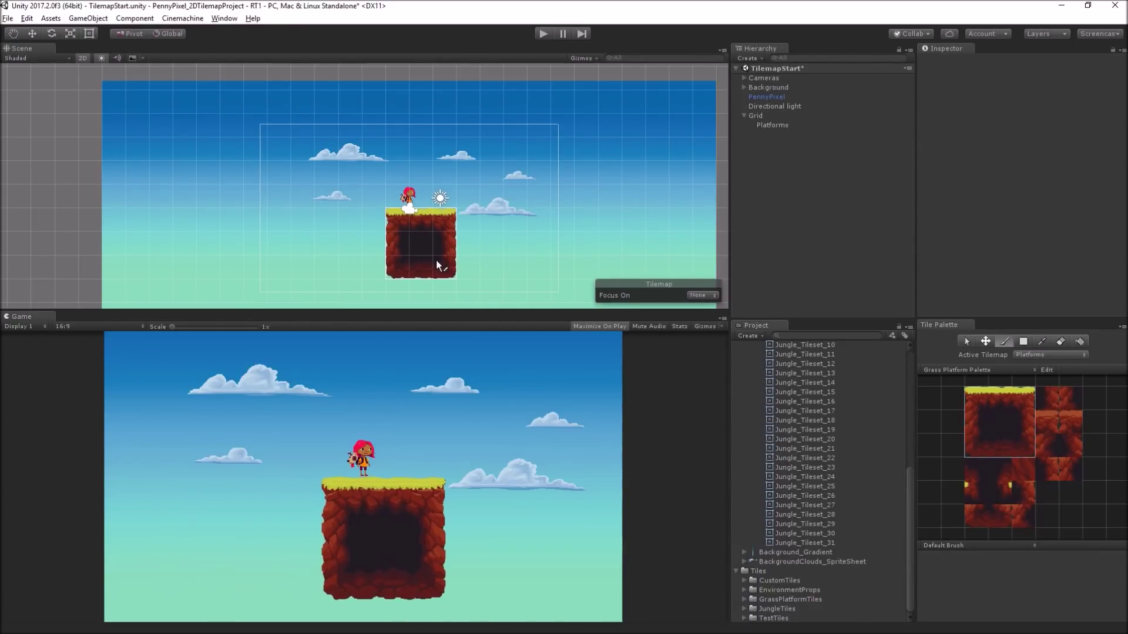
{"action": "left_click", "coordinate": [448, 268]}
- Stamp four more 3×3 grass-topped blocks: two rising to the character's right and two level with the first block to its left
{"action": "left_click", "coordinate": [534, 245]}
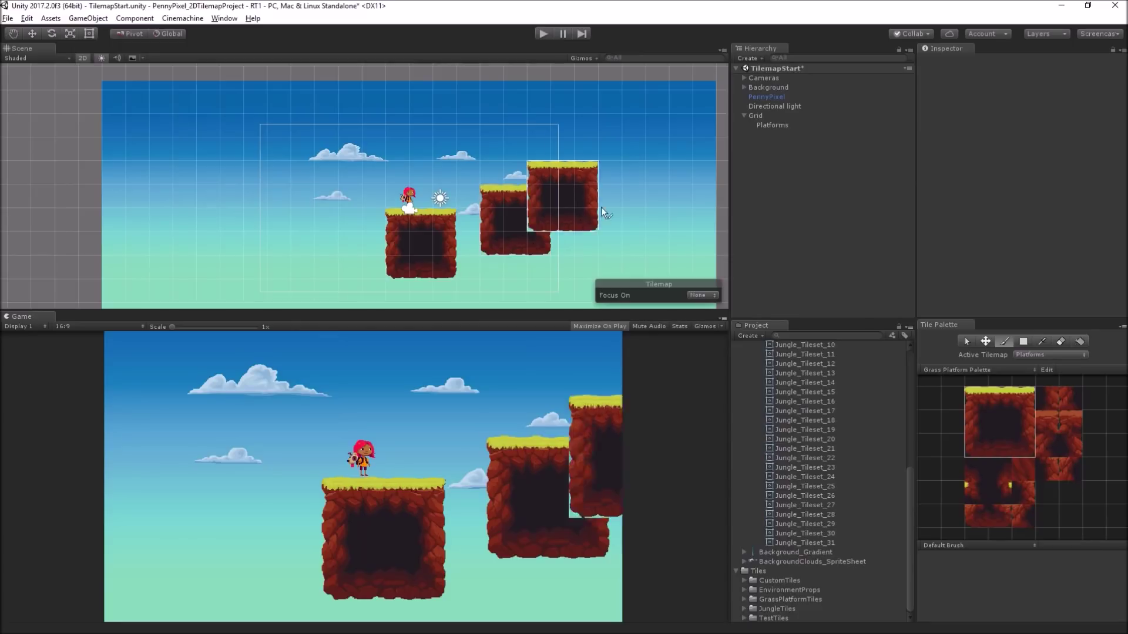
{"action": "left_click", "coordinate": [632, 206]}
{"action": "left_click", "coordinate": [336, 258]}
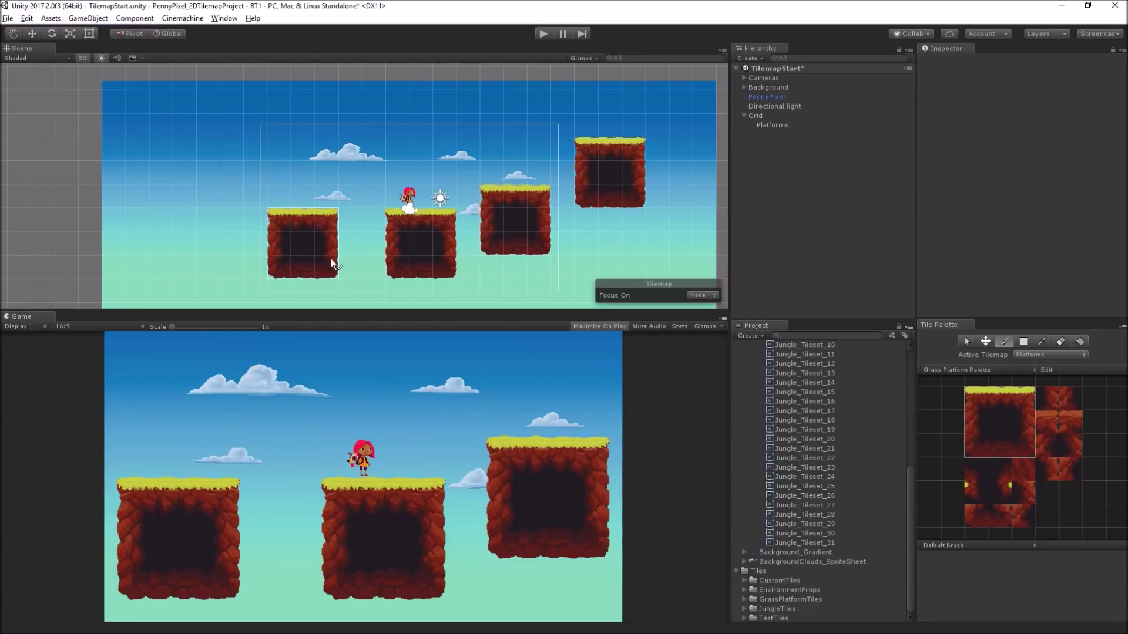
{"action": "left_click", "coordinate": [170, 260]}
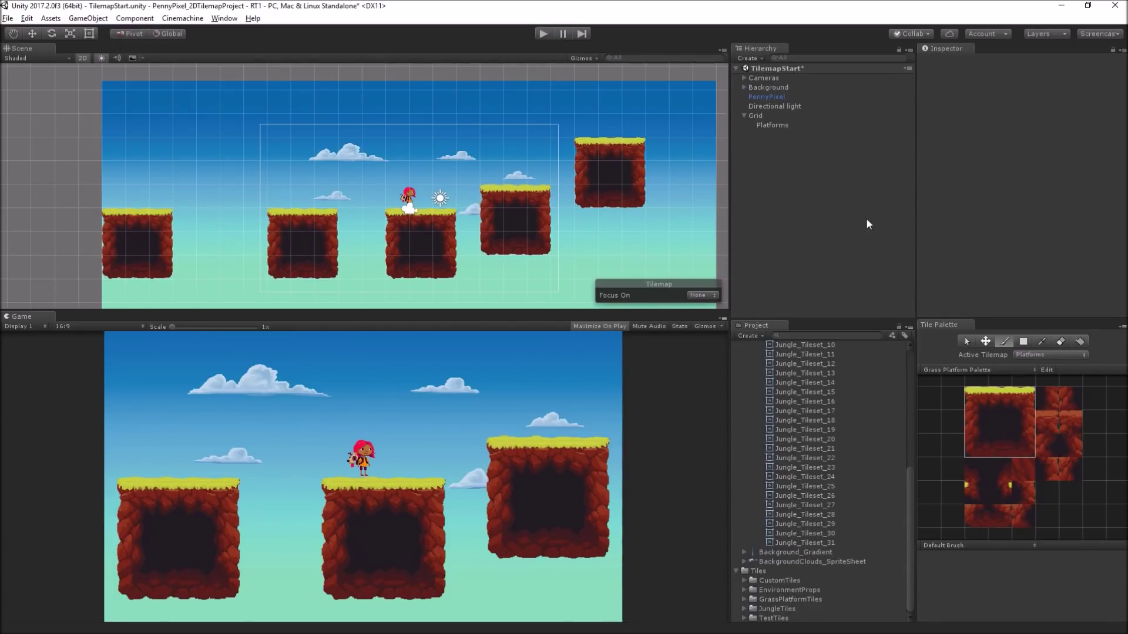